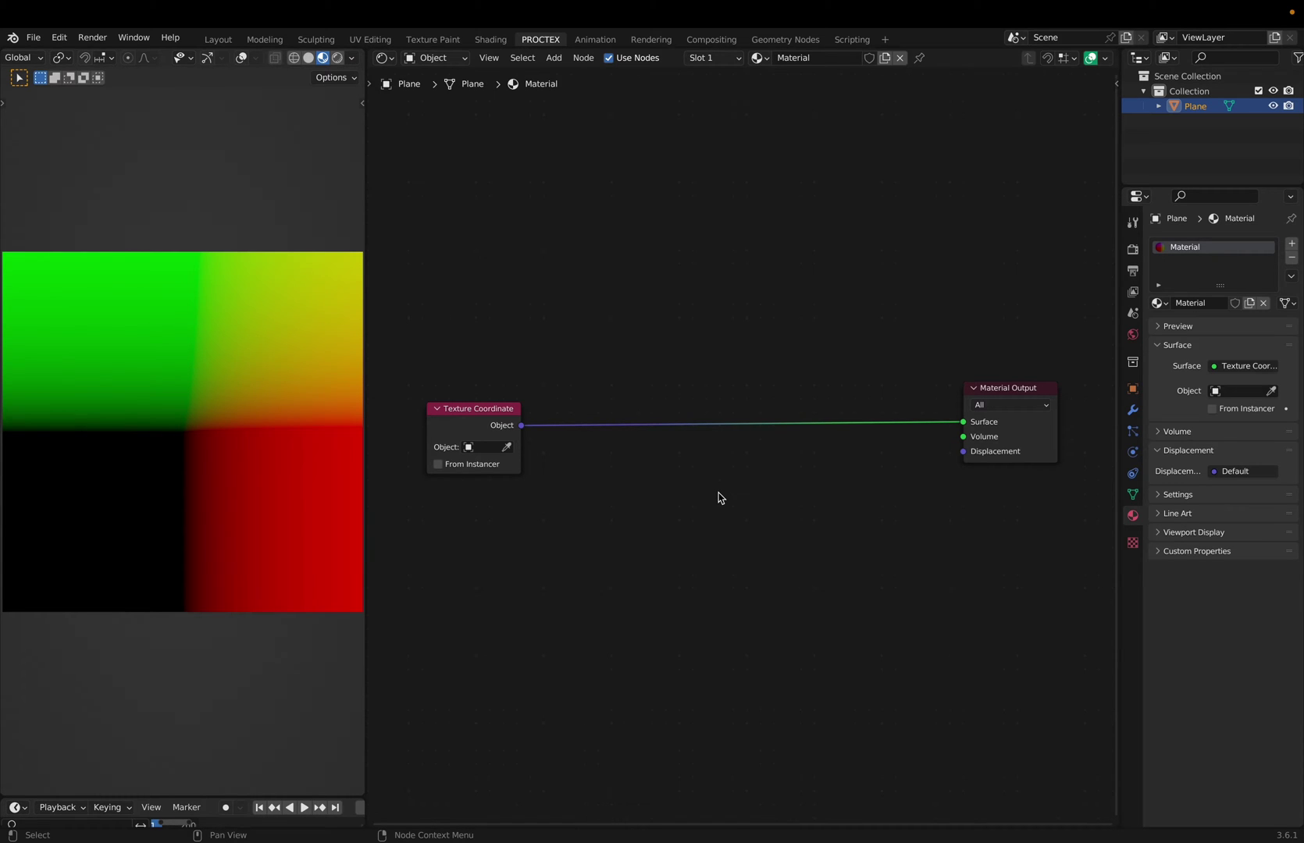
Step: Insert an Add math node between the X output and the material output, with value 0.640
middle_drag(718, 498, 725, 497)
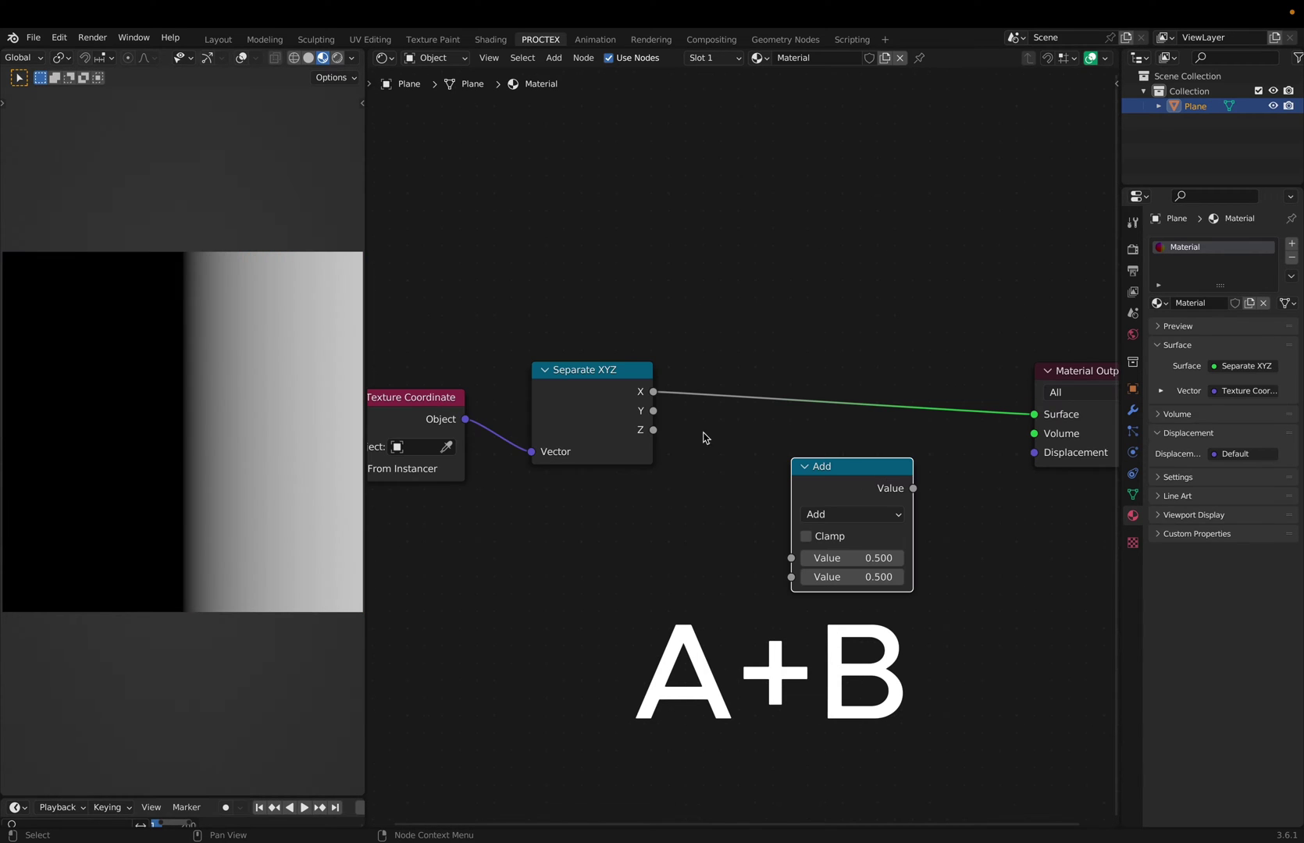
drag(876, 490, 808, 348)
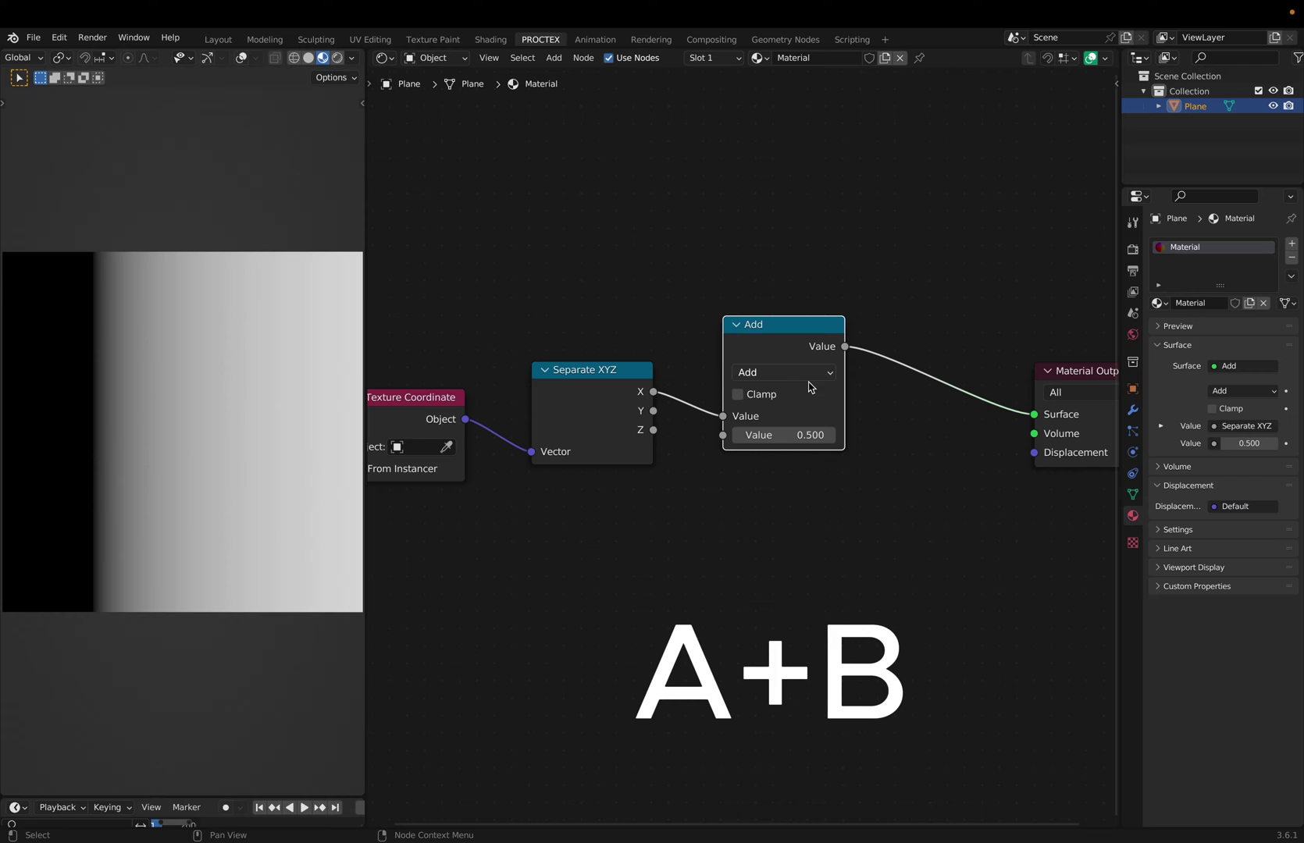
mouse_move(781, 435)
shift+mouse_down()
mouse_move(812, 435)
mouse_move(781, 435)
shift+mouse_up()
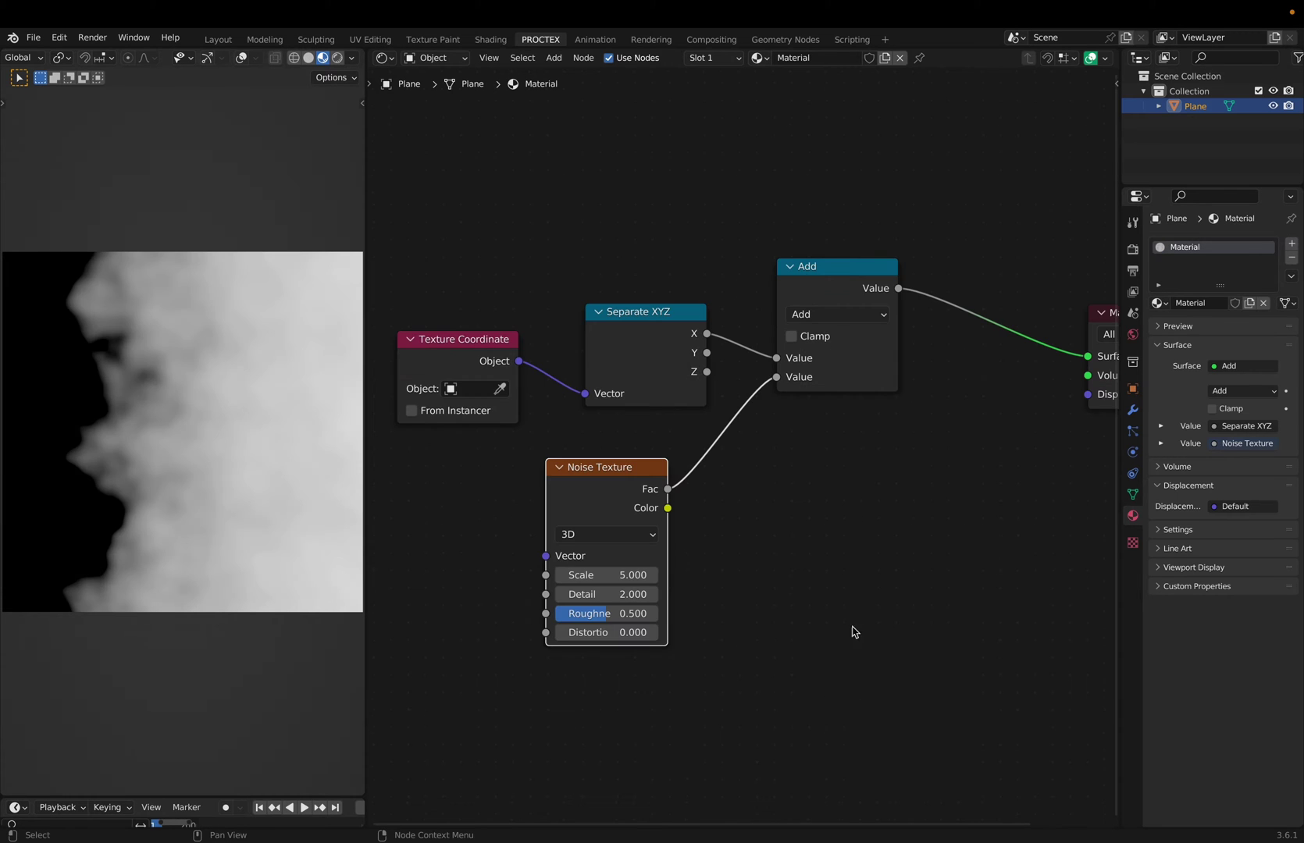
Step: Reposition the Noise Texture node and tweak the Subtract and roughness Add values
click(772, 610)
drag(594, 495, 632, 501)
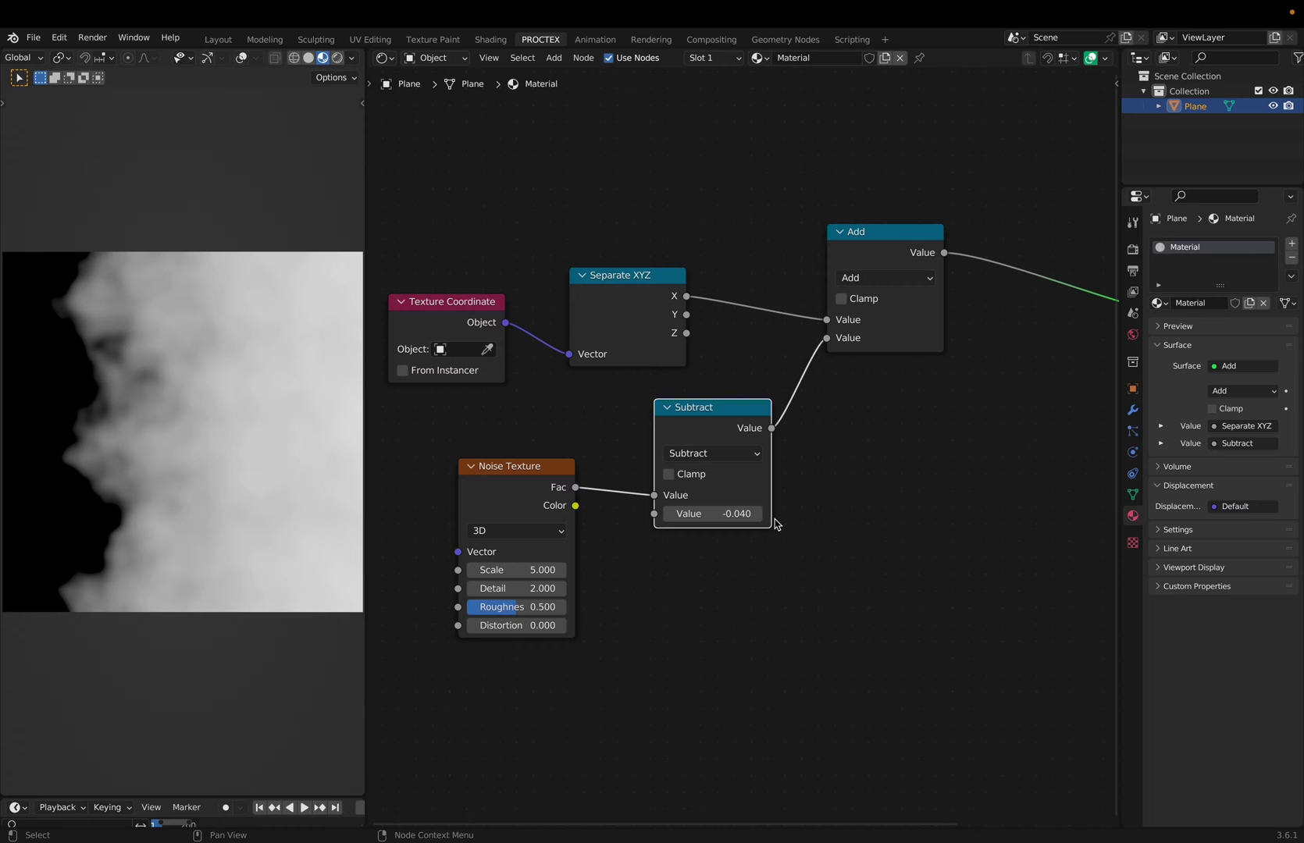
shift+drag(735, 514, 816, 514)
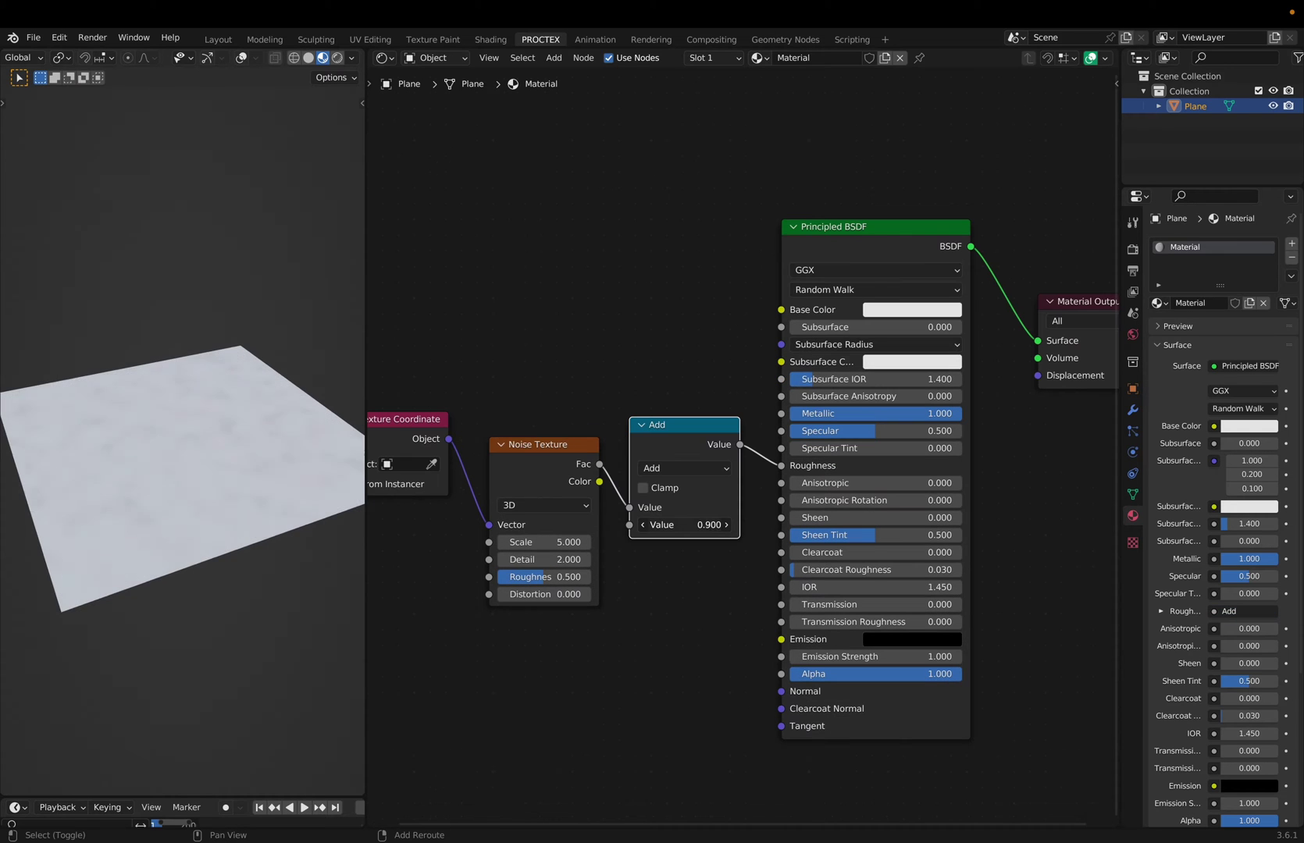
shift+drag(684, 525, 636, 524)
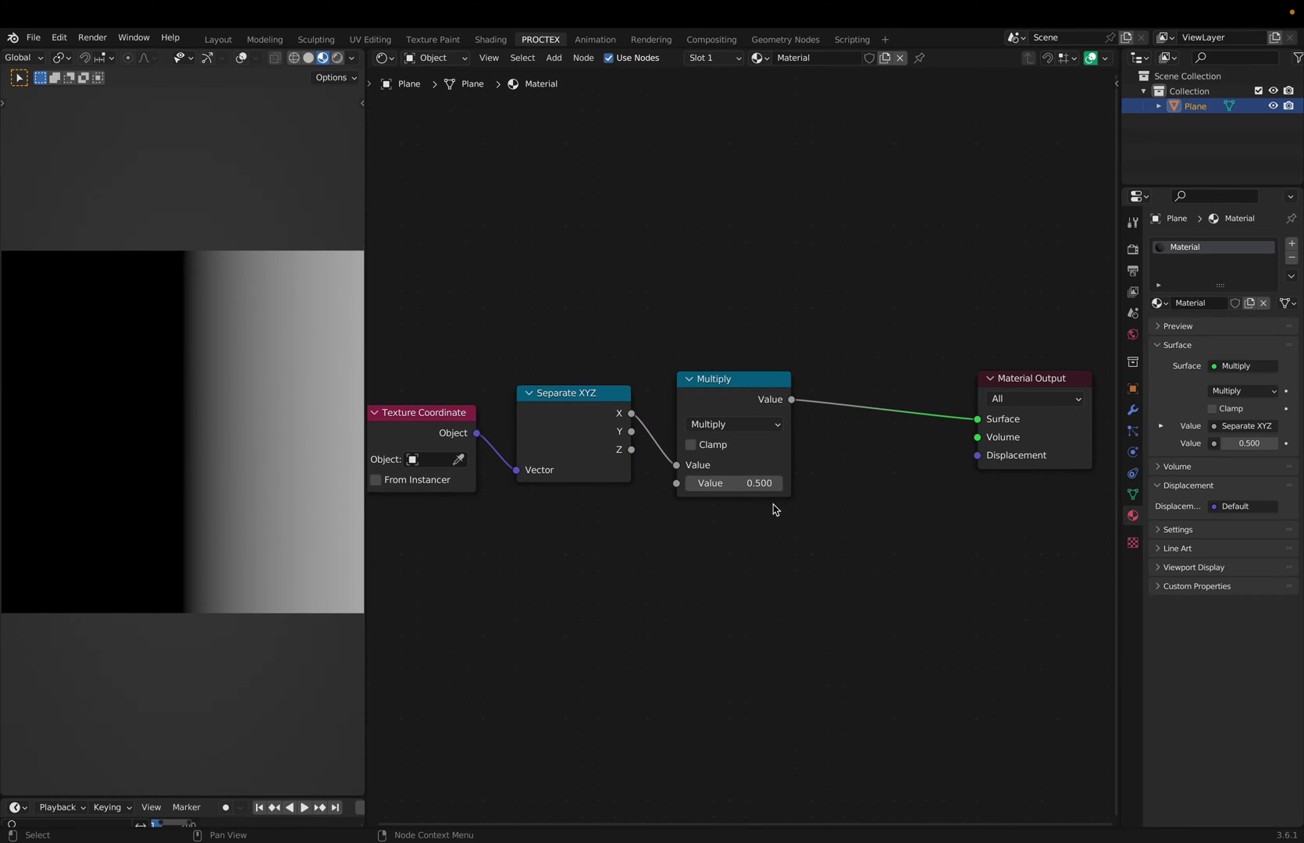
Step: Set the Multiply node's value to 5 and move the node up and right
drag(749, 483, 769, 537)
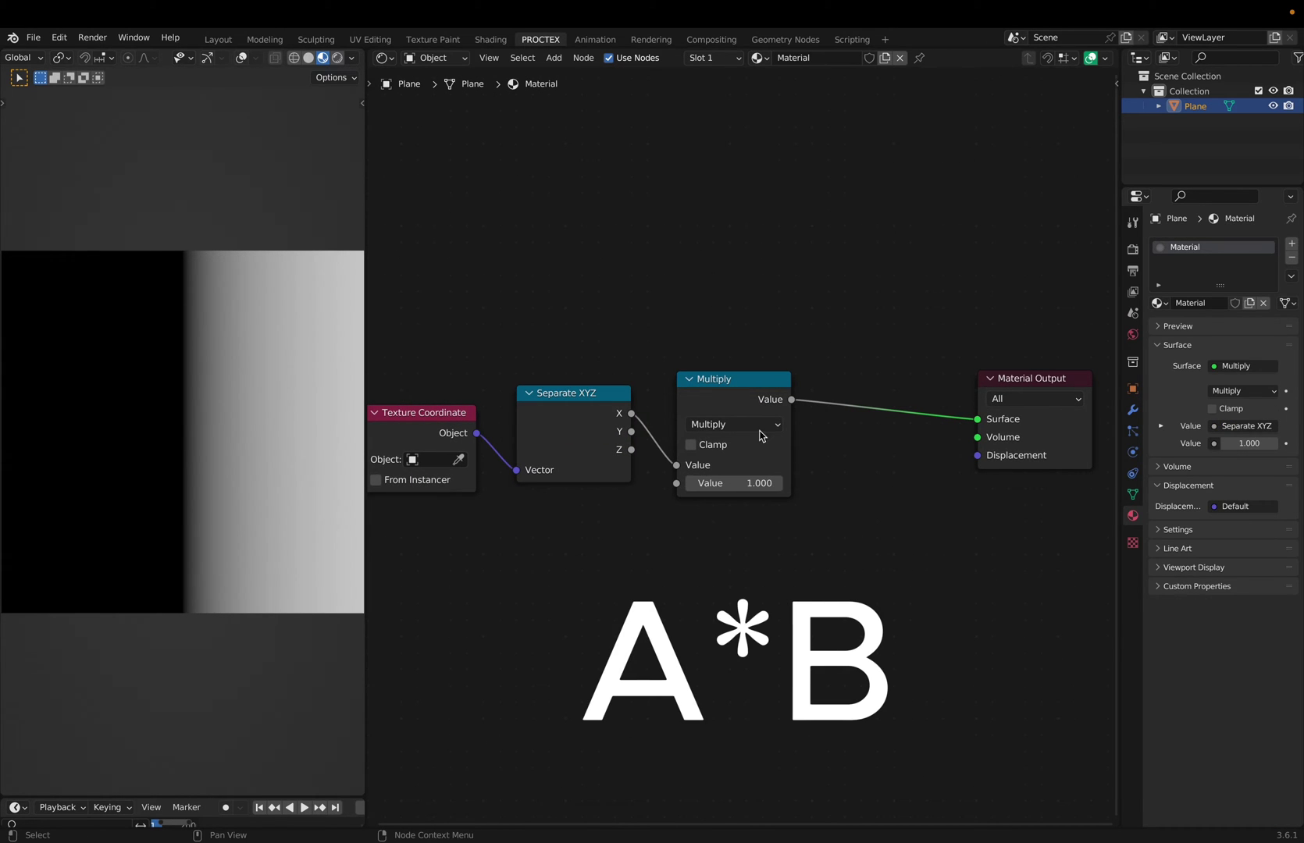
mouse_move(732, 394)
mouse_down()
mouse_move(751, 358)
mouse_move(751, 379)
mouse_up()
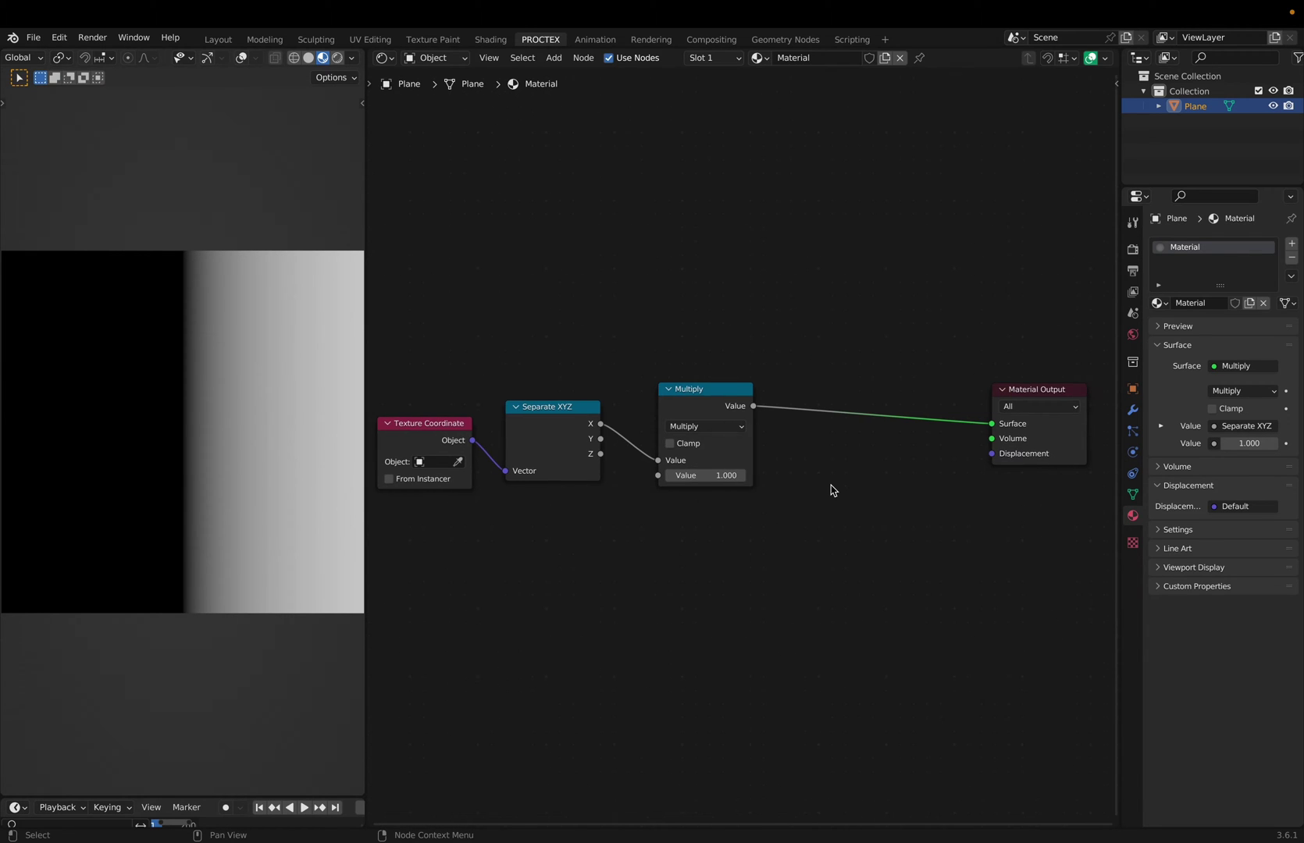
drag(707, 476, 727, 472)
Step: Duplicate Multiply onto the output link as a Sine node and raise the multiplier to 14.2
scroll(780, 486, right, 2)
scroll(777, 486, up, 2)
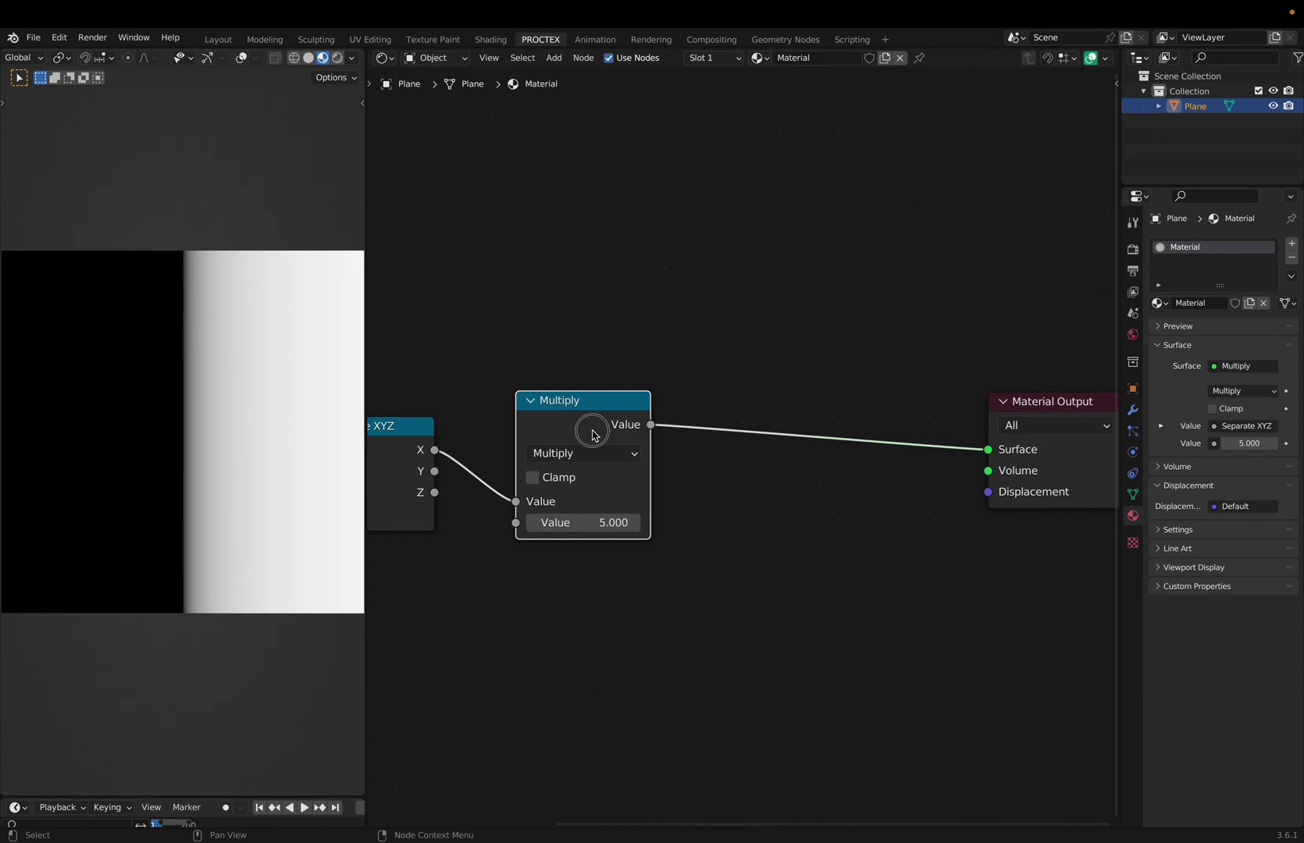
key(shift+d)
click(815, 426)
click(781, 449)
click(606, 417)
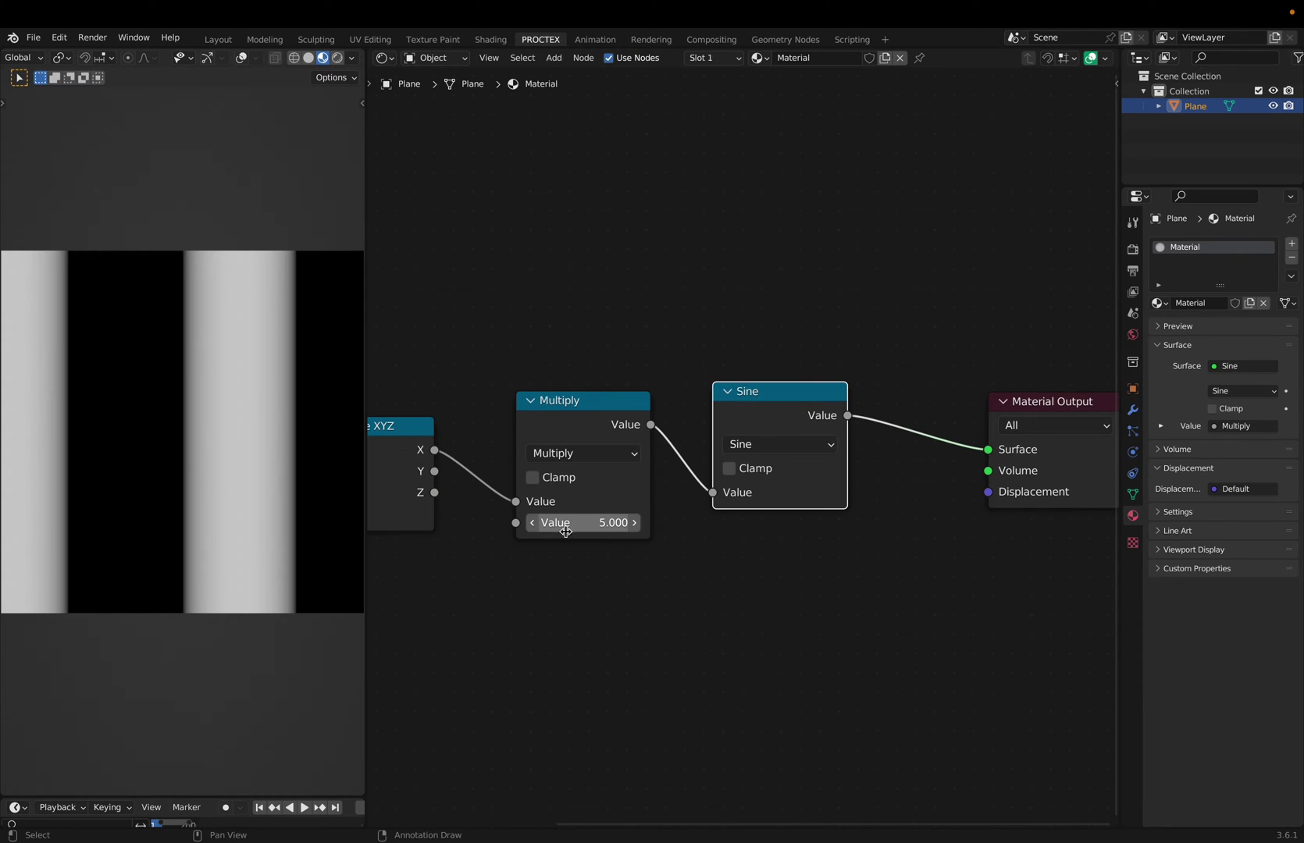
drag(566, 531, 610, 531)
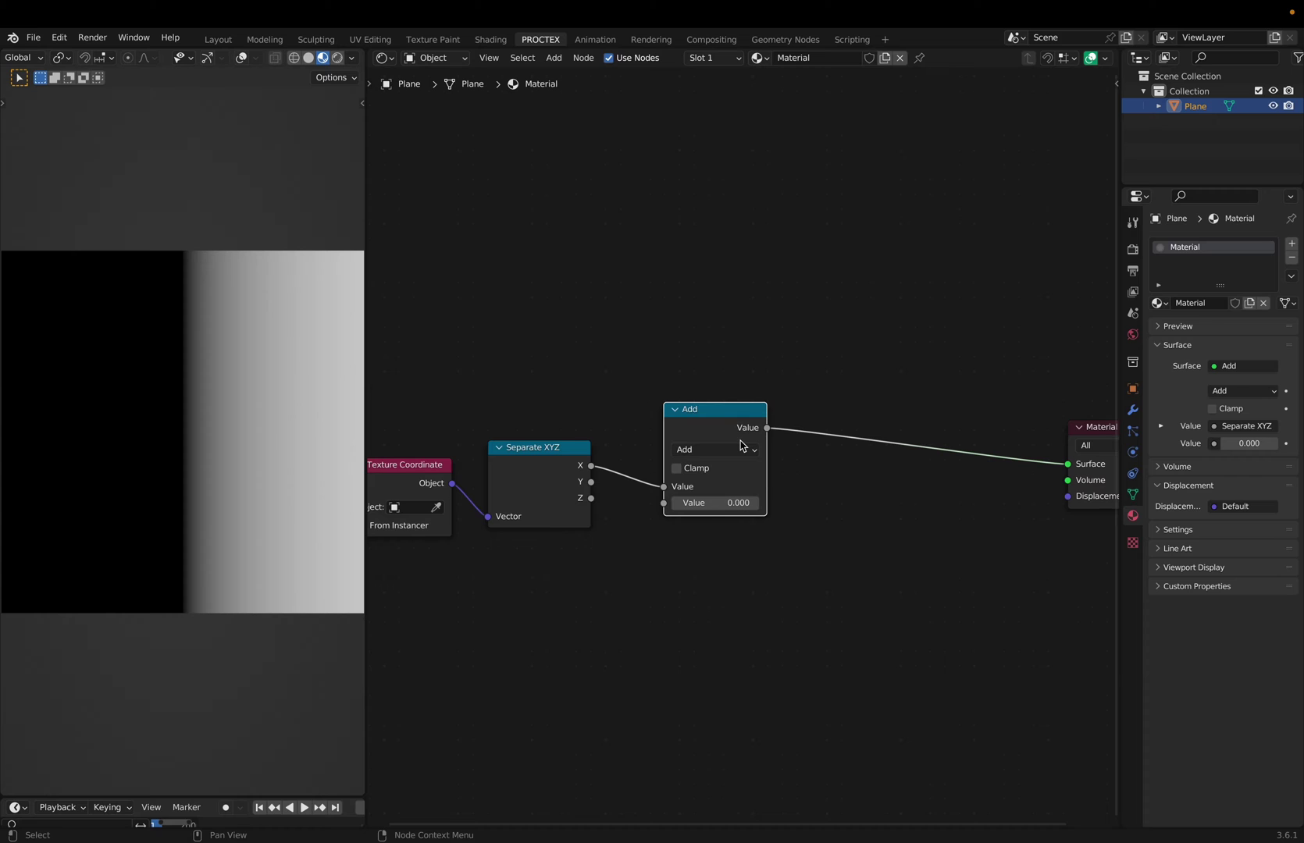
Step: Try Greater Than and Less Than on the math node and raise the Threshold
click(742, 449)
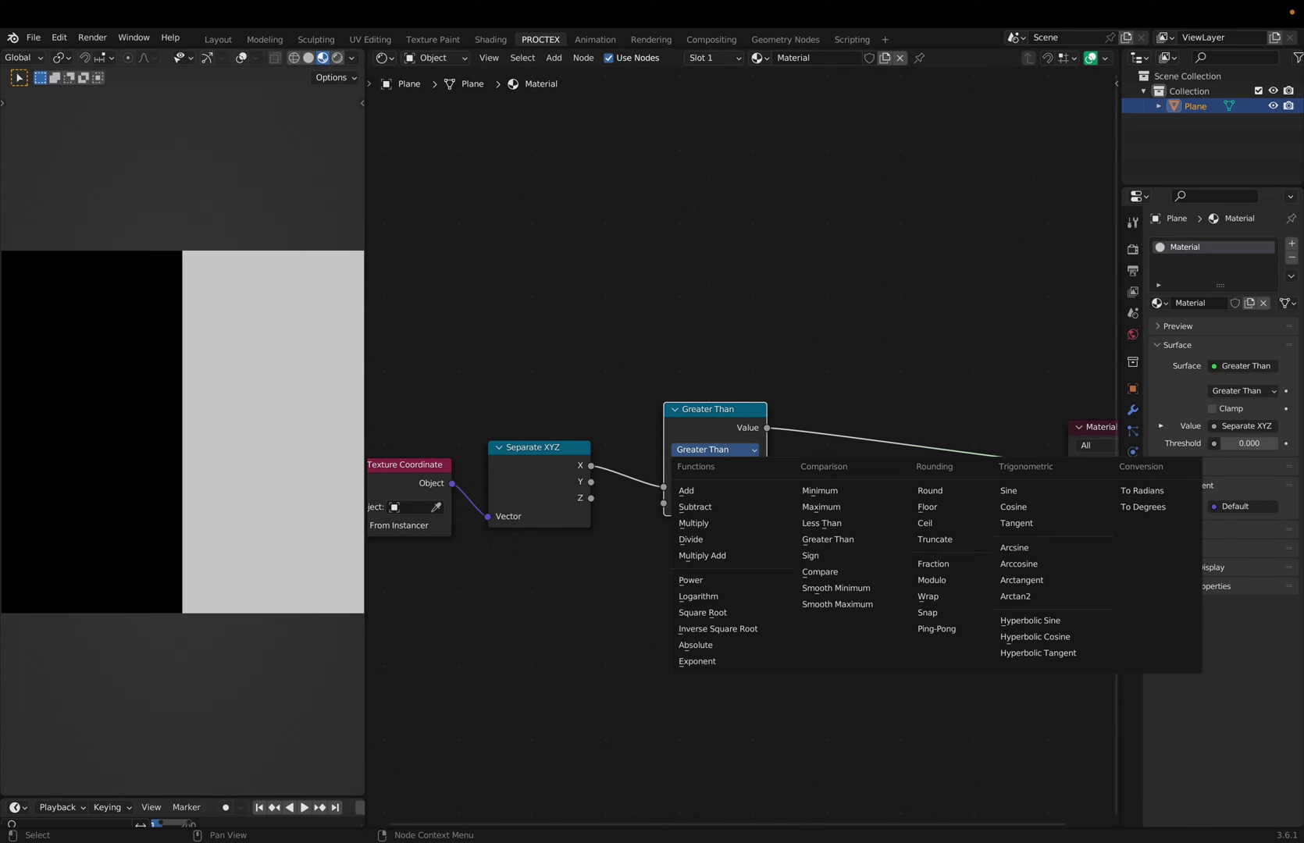
click(822, 524)
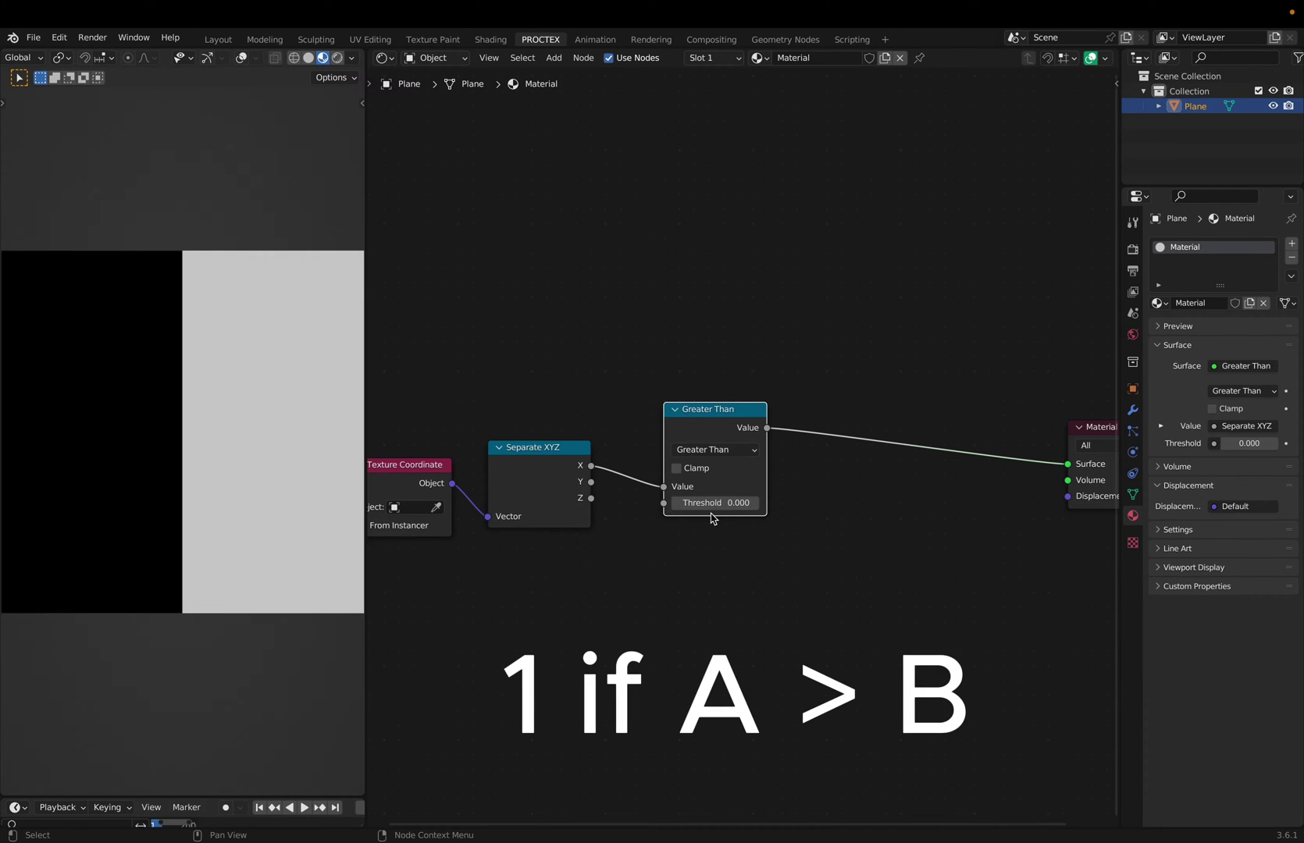
click(746, 451)
click(734, 467)
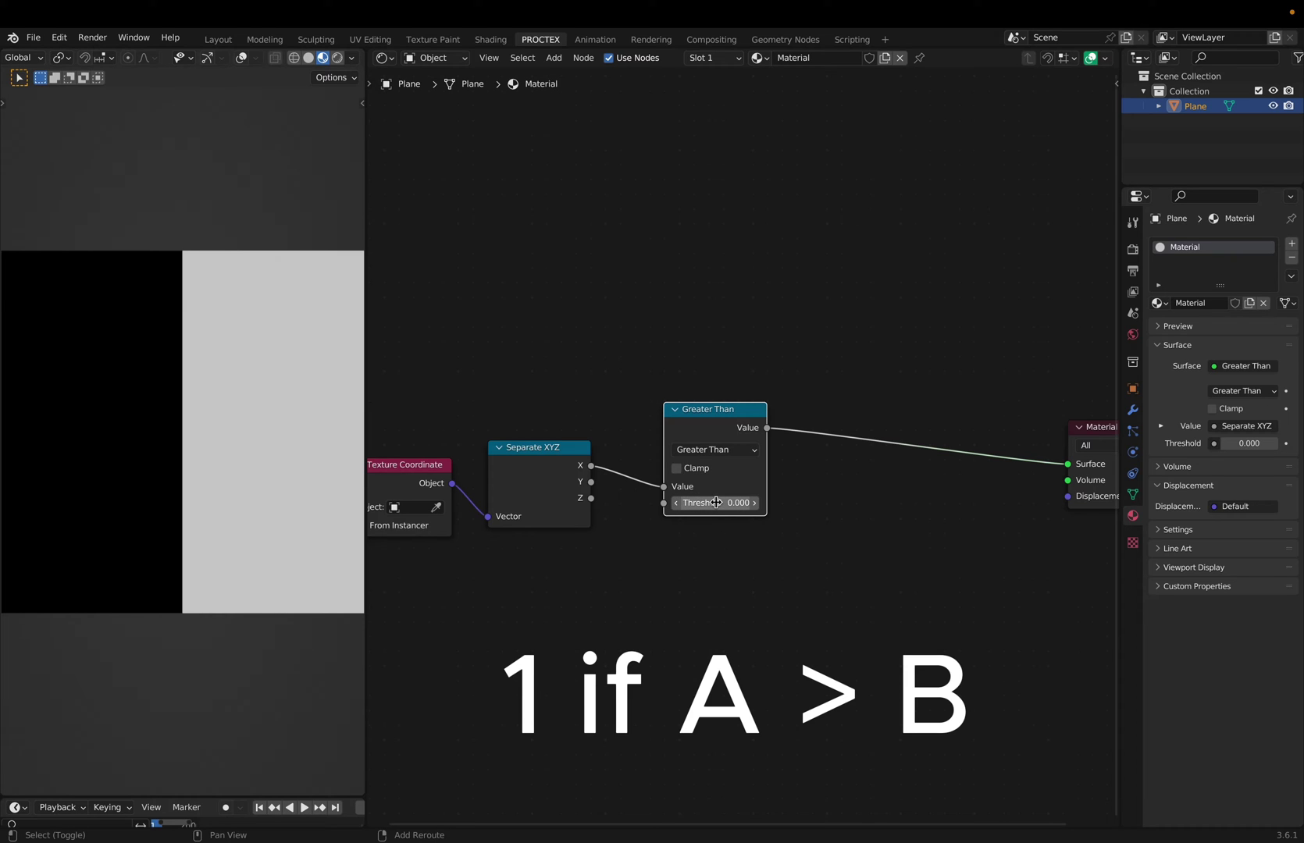
drag(717, 503, 773, 503)
Step: Preview Separate XYZ and the Greater Than result, then undo back to the Absolute setup
ctrl+shift+click(539, 469)
ctrl+shift+click(725, 428)
key(ctrl+z)
key(ctrl+z)
key(ctrl+z)
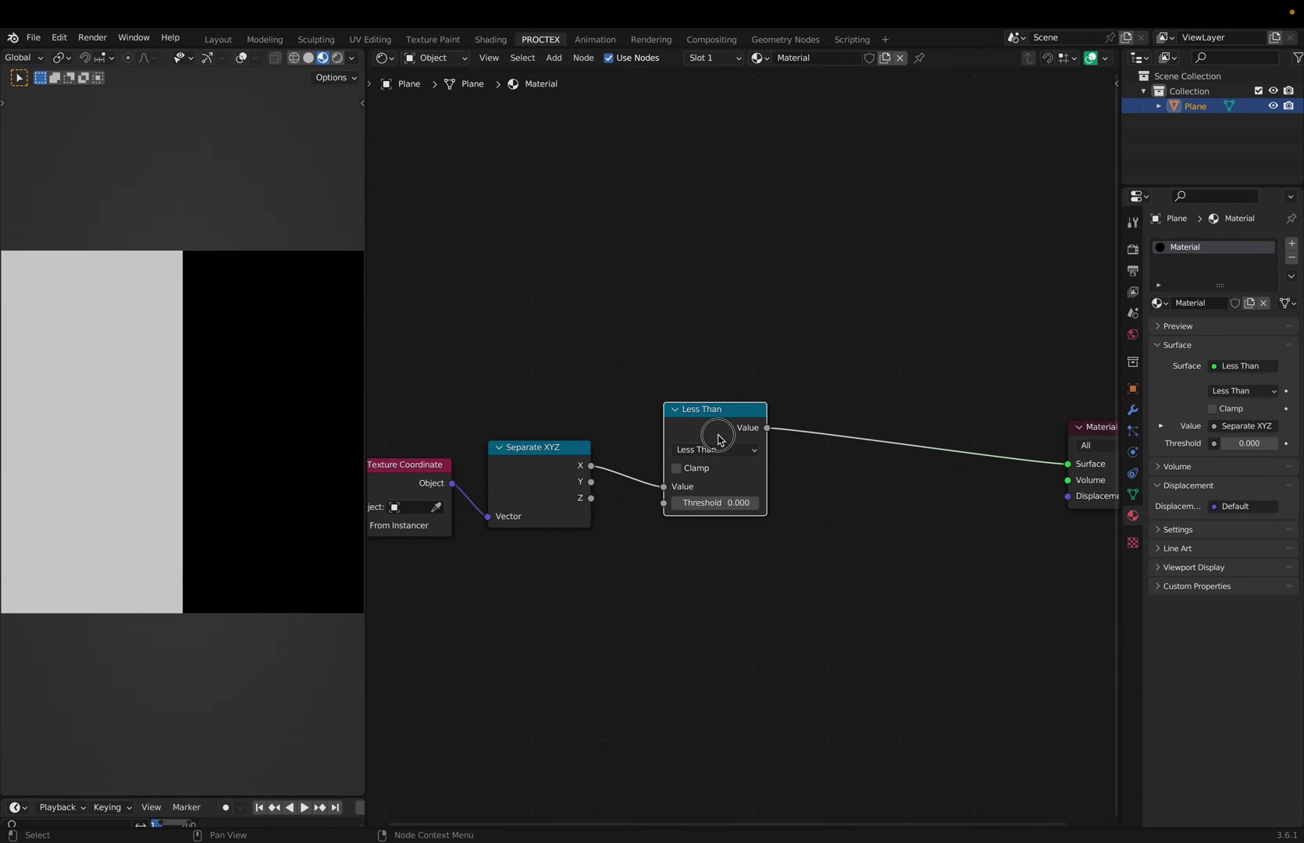
key(ctrl+z)
key(ctrl+z)
key(ctrl+z)
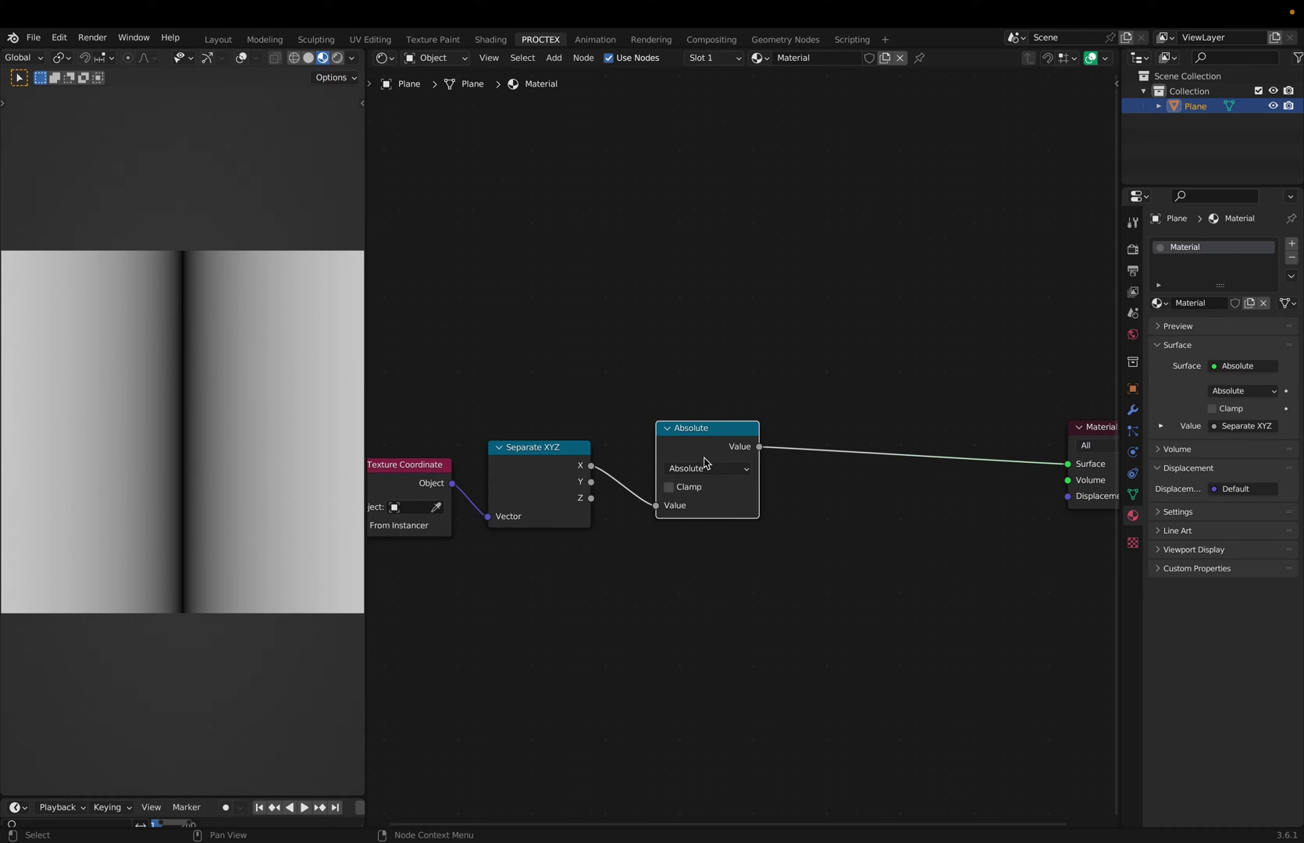
Step: Restore the Less Than node after Absolute and lower its Threshold to 0.300
click(711, 467)
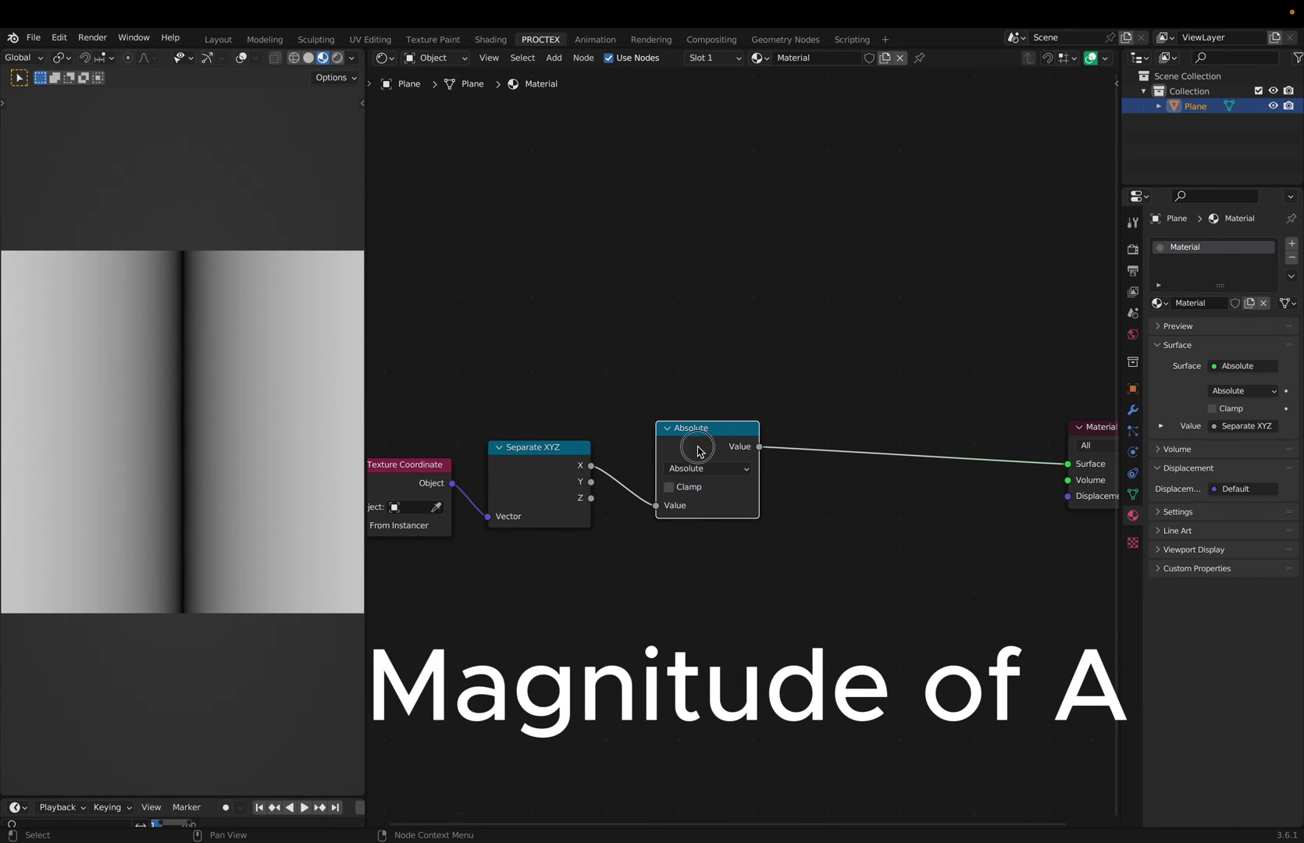
key(ctrl+shift+z)
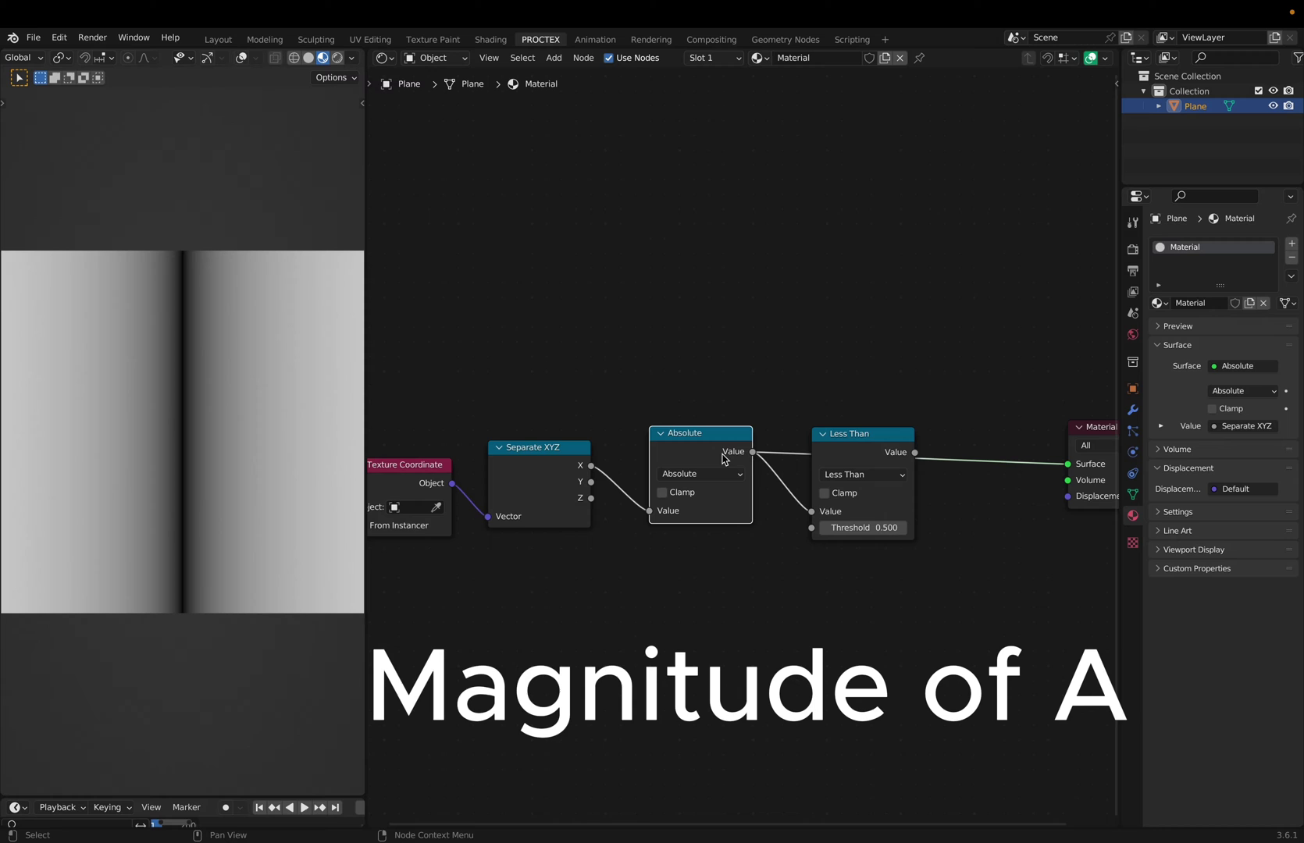
ctrl+shift+click(894, 457)
mouse_move(863, 528)
mouse_down()
mouse_move(816, 528)
mouse_move(859, 528)
mouse_move(839, 527)
mouse_up()
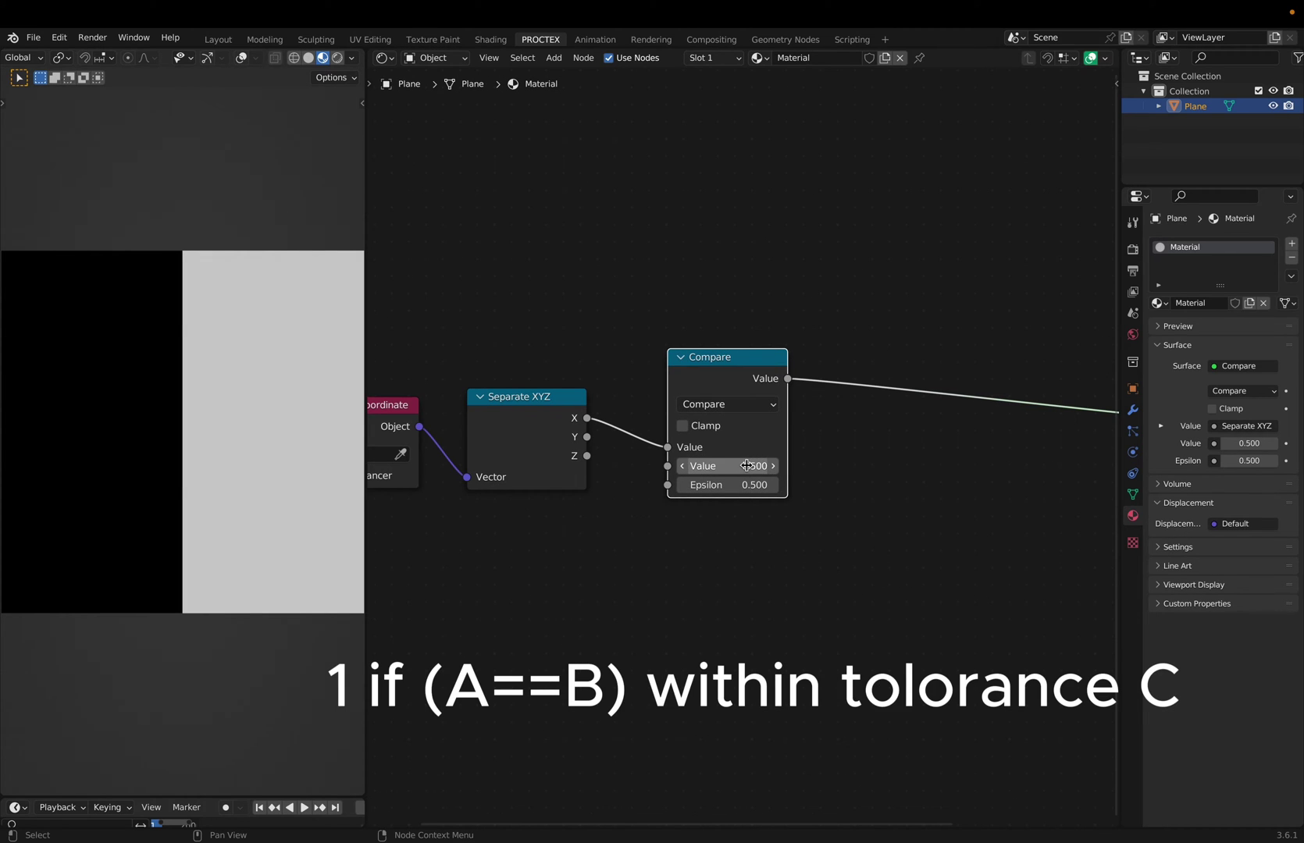
Step: Set the Compare node to Value 0.5 and Epsilon 0.2 so a ring appears
key(BackSpace)
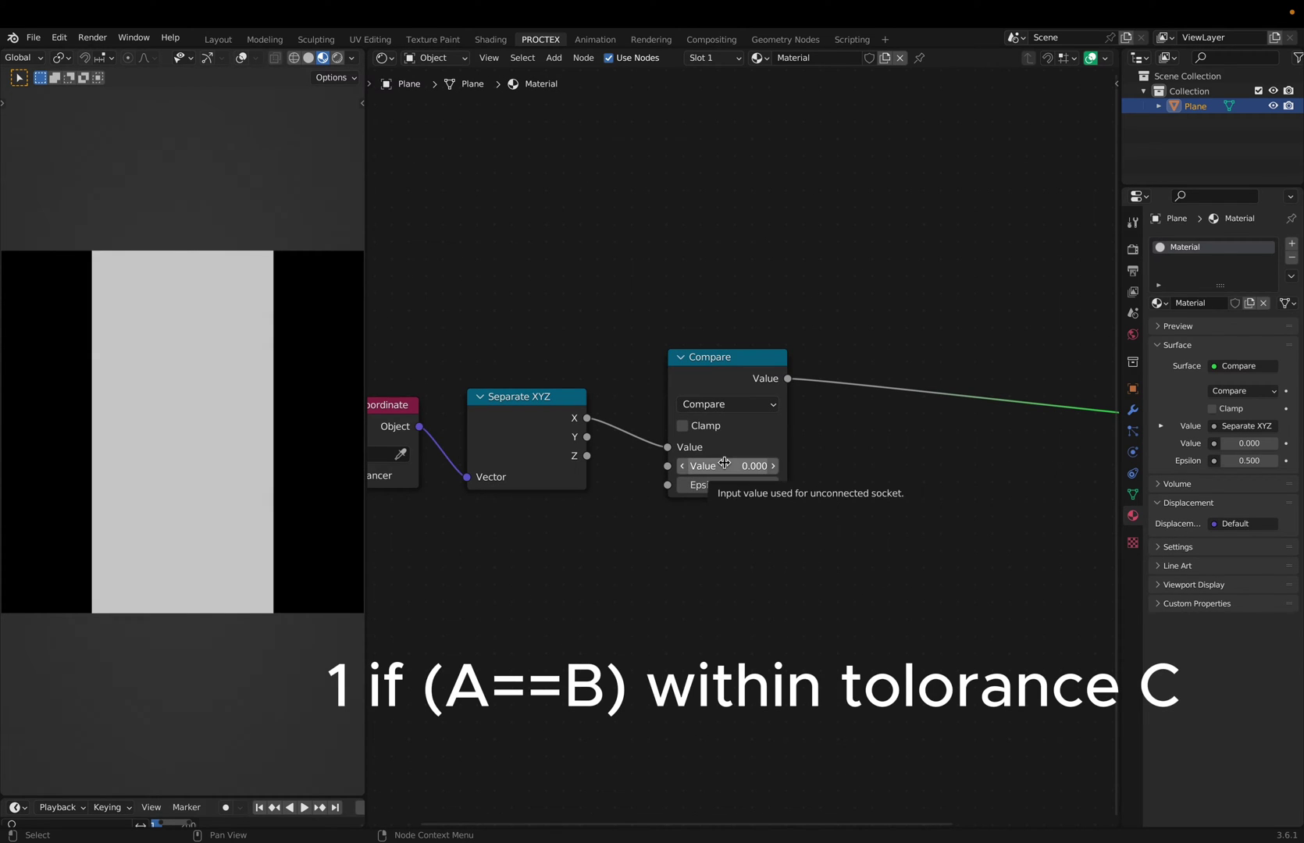
drag(723, 463, 651, 466)
ctrl+shift+click(515, 402)
ctrl+shift+click(737, 373)
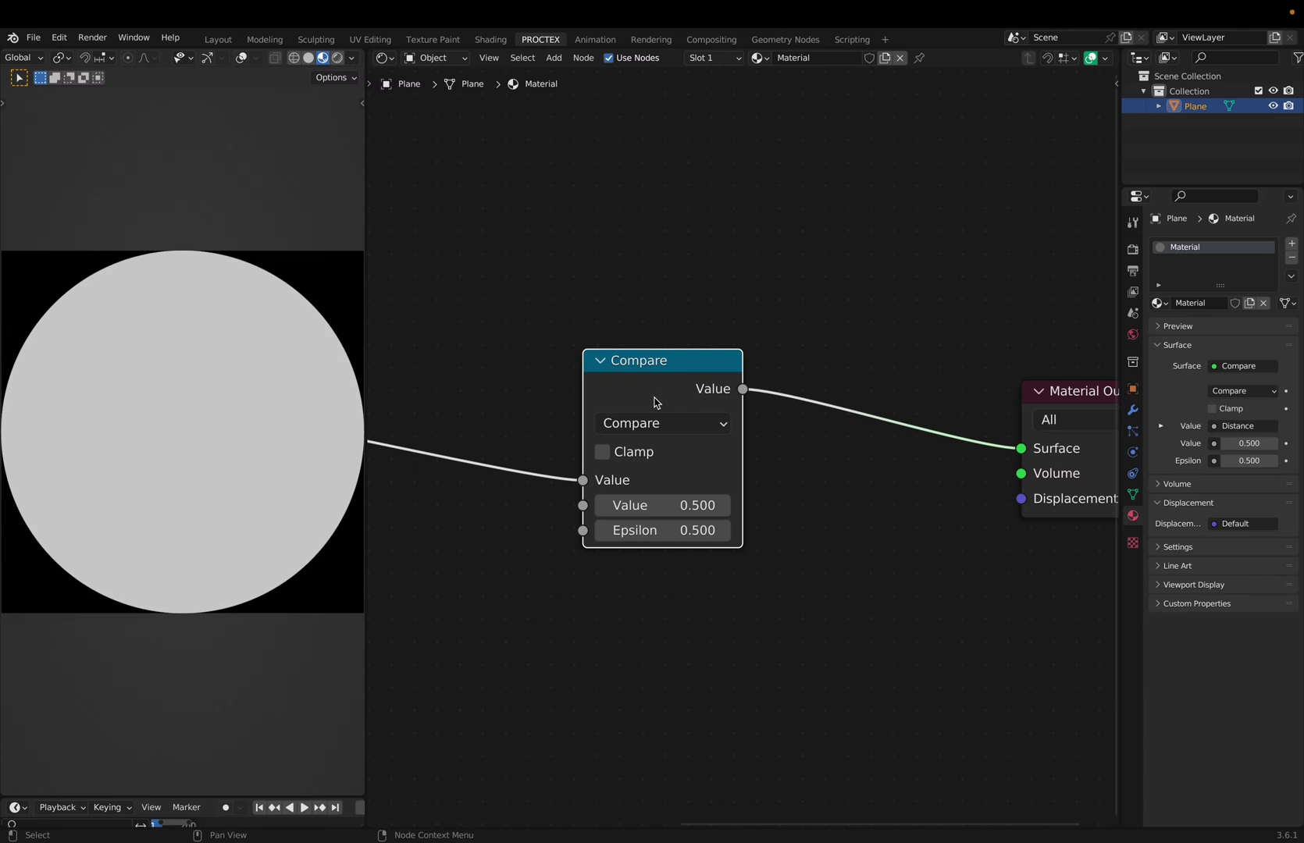
drag(664, 530, 614, 530)
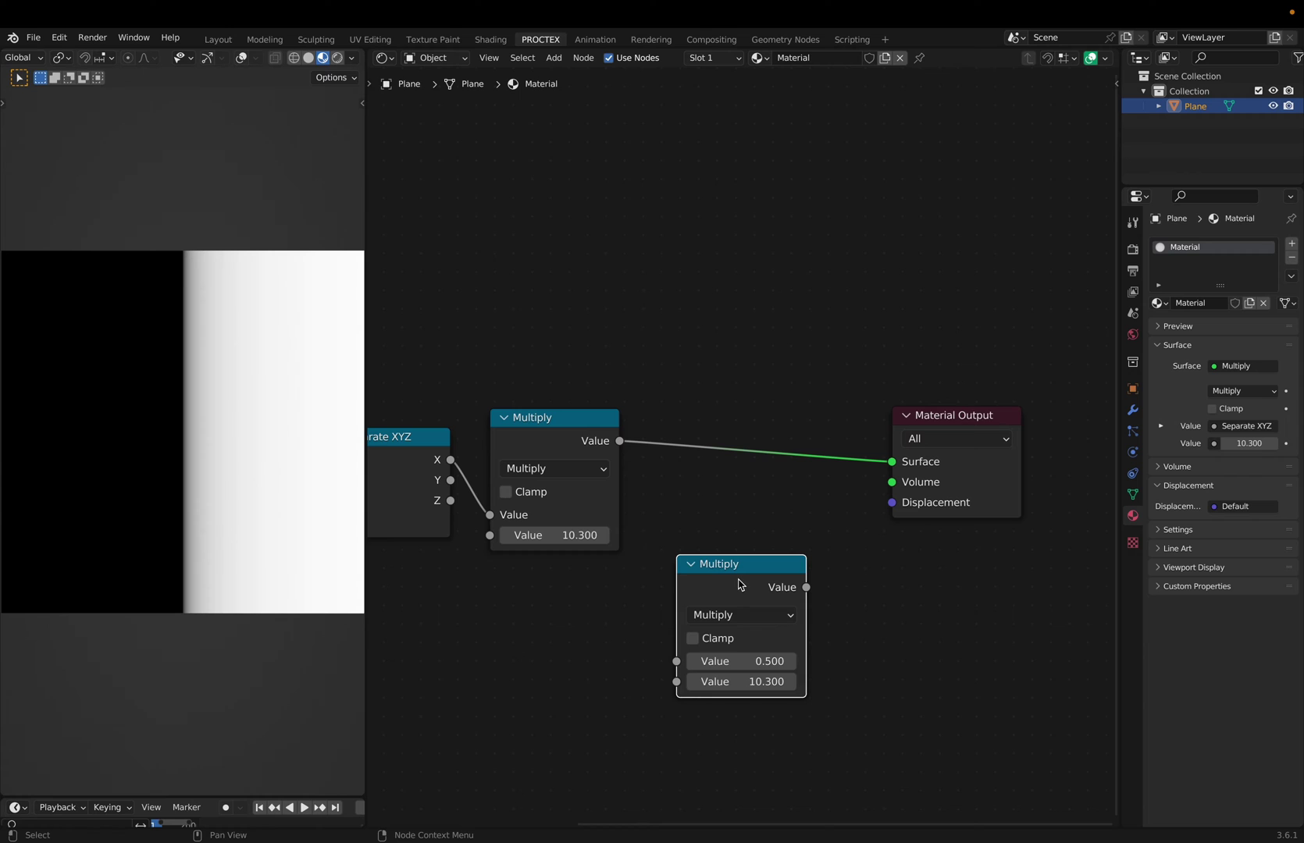
Step: Insert a second Math node after the Multiply-by-10 node and set it to Fraction
drag(740, 584, 716, 409)
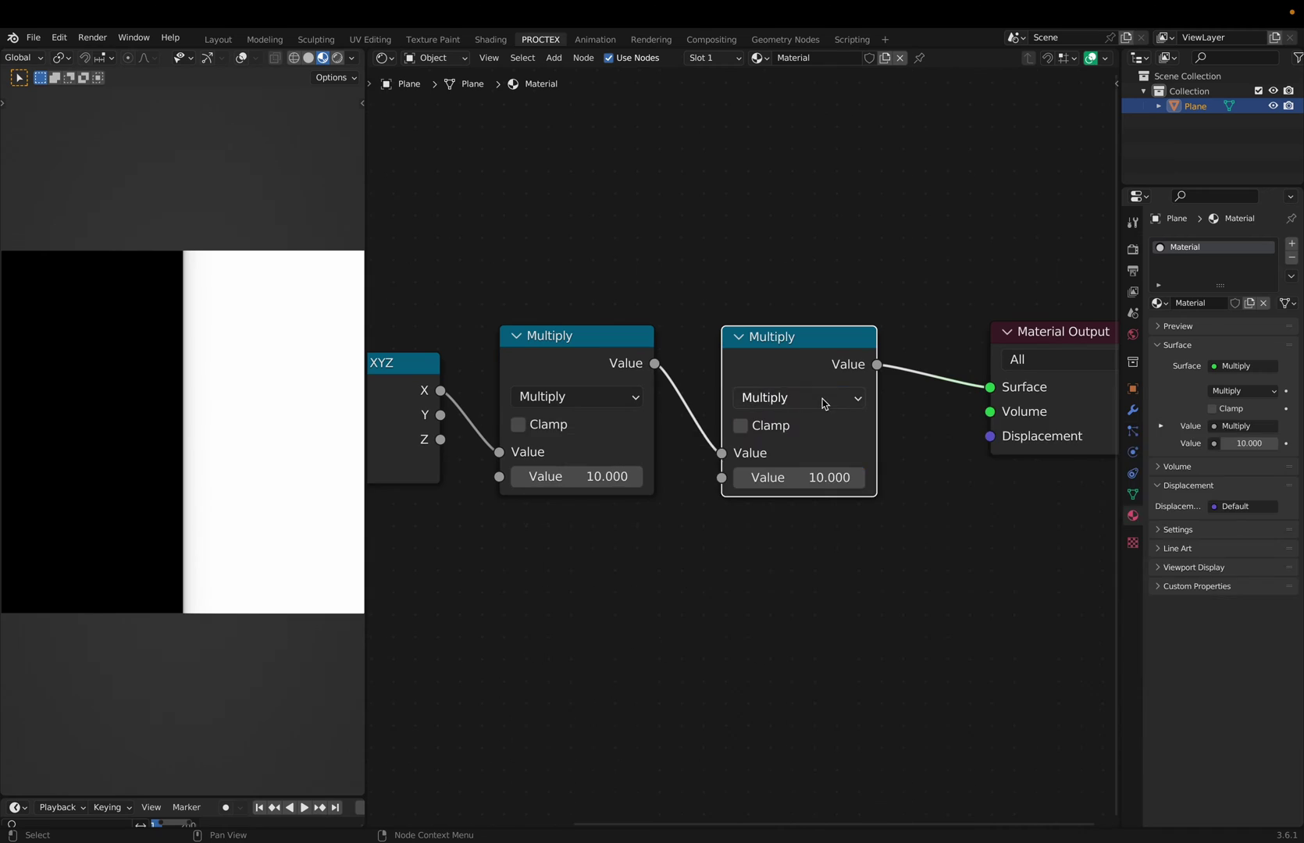
click(824, 400)
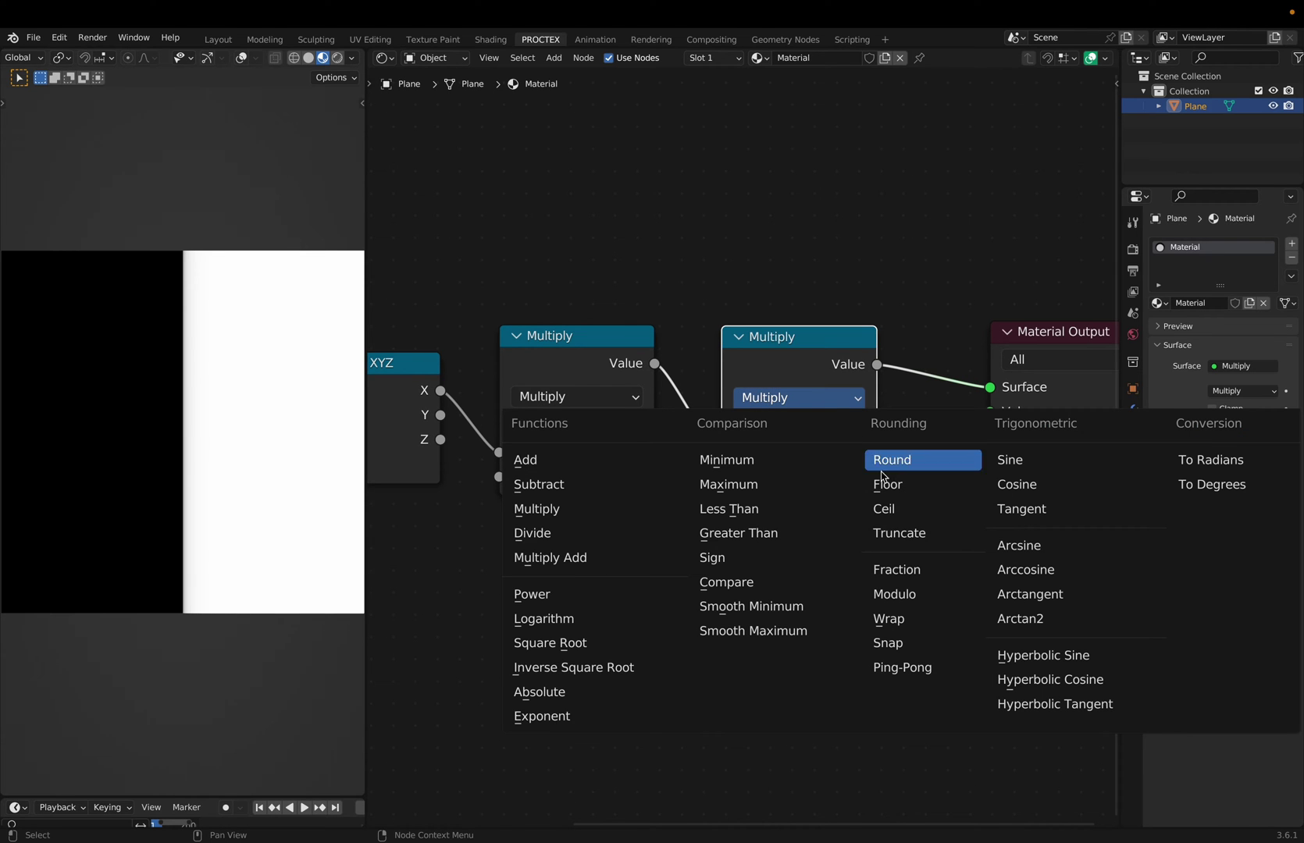
click(898, 571)
scroll(859, 453, down, 1)
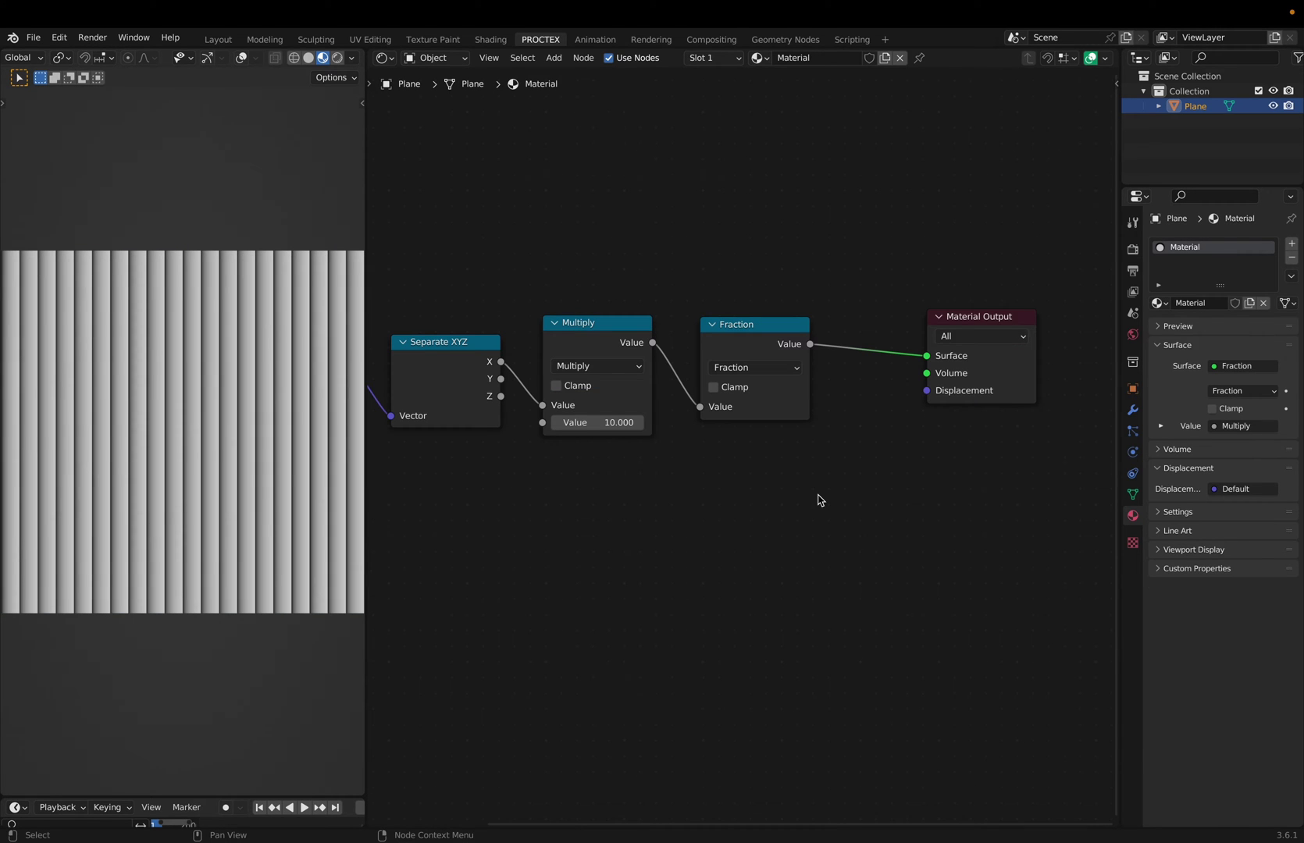
drag(754, 349, 765, 346)
click(798, 529)
key(Home)
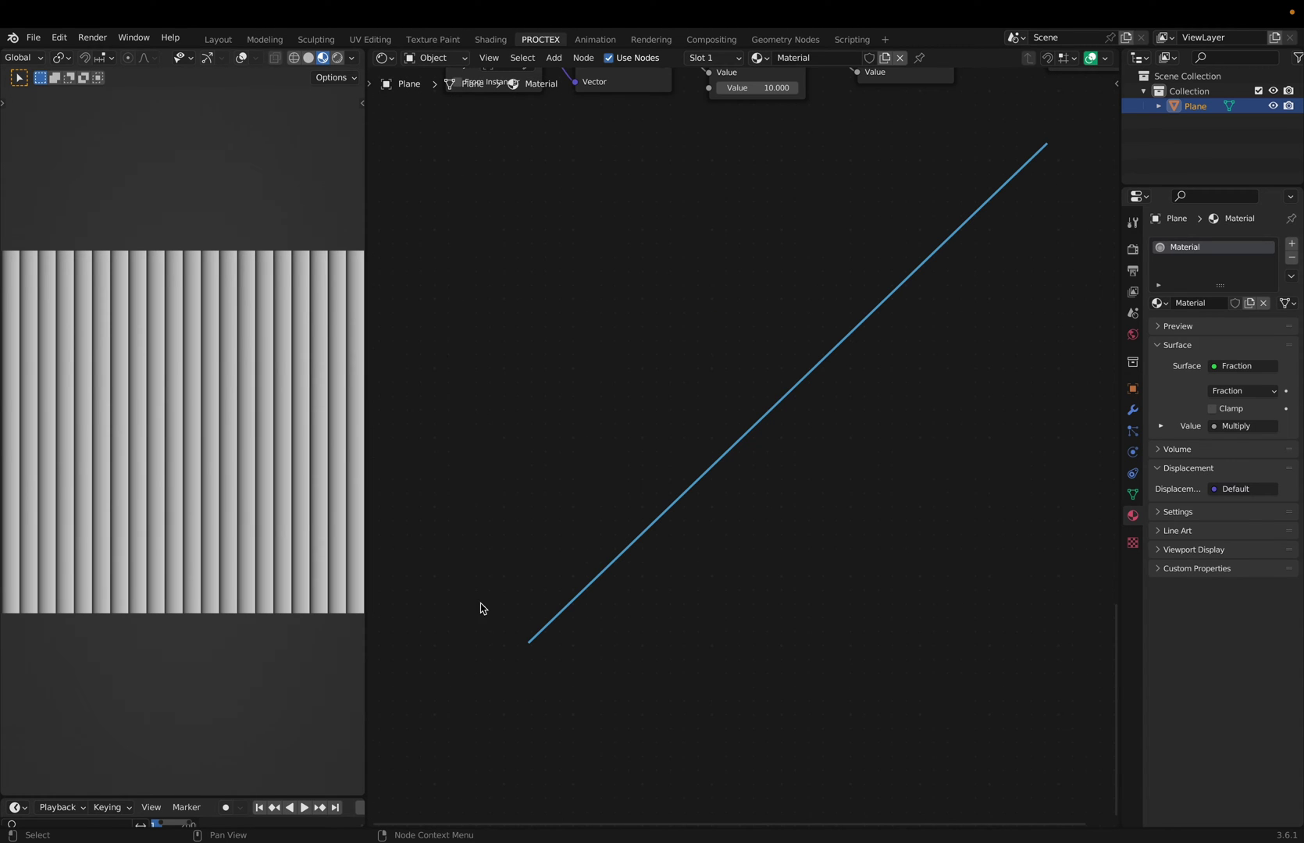
Step: Annotate 1, 2, 3 beside the diagonal line, remove the pink helper lines, and box-select nodes
scroll(1062, 213, up, 1)
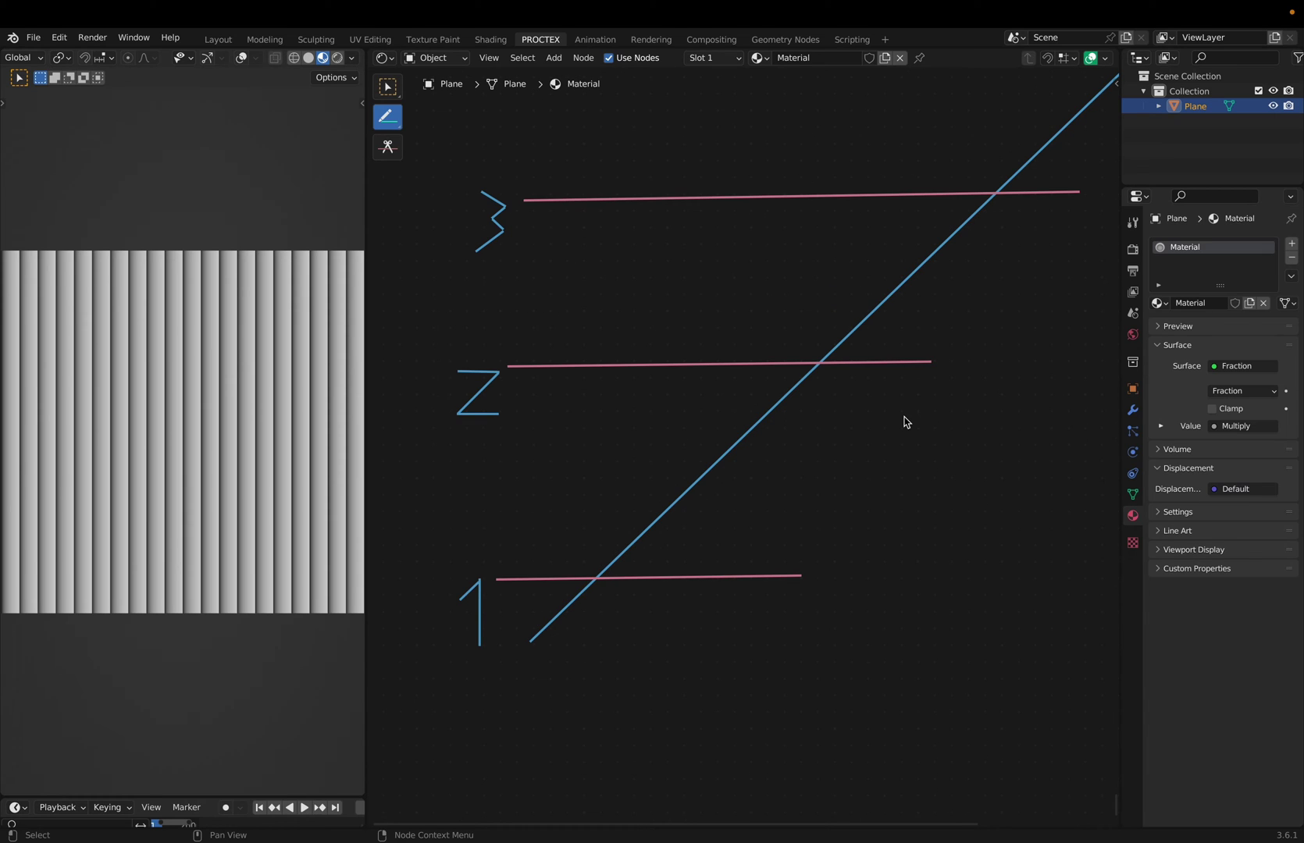
key(t)
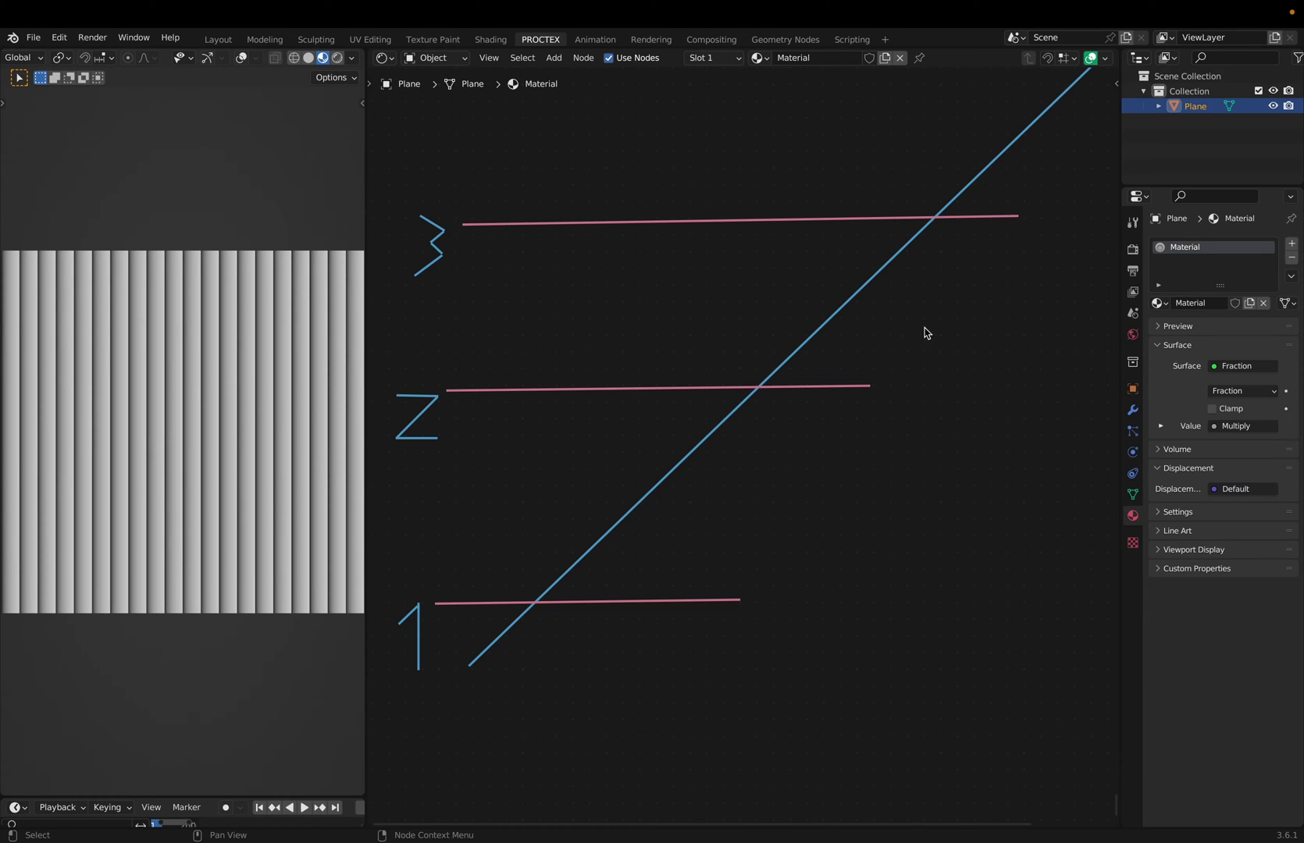
scroll(1017, 347, up, 1)
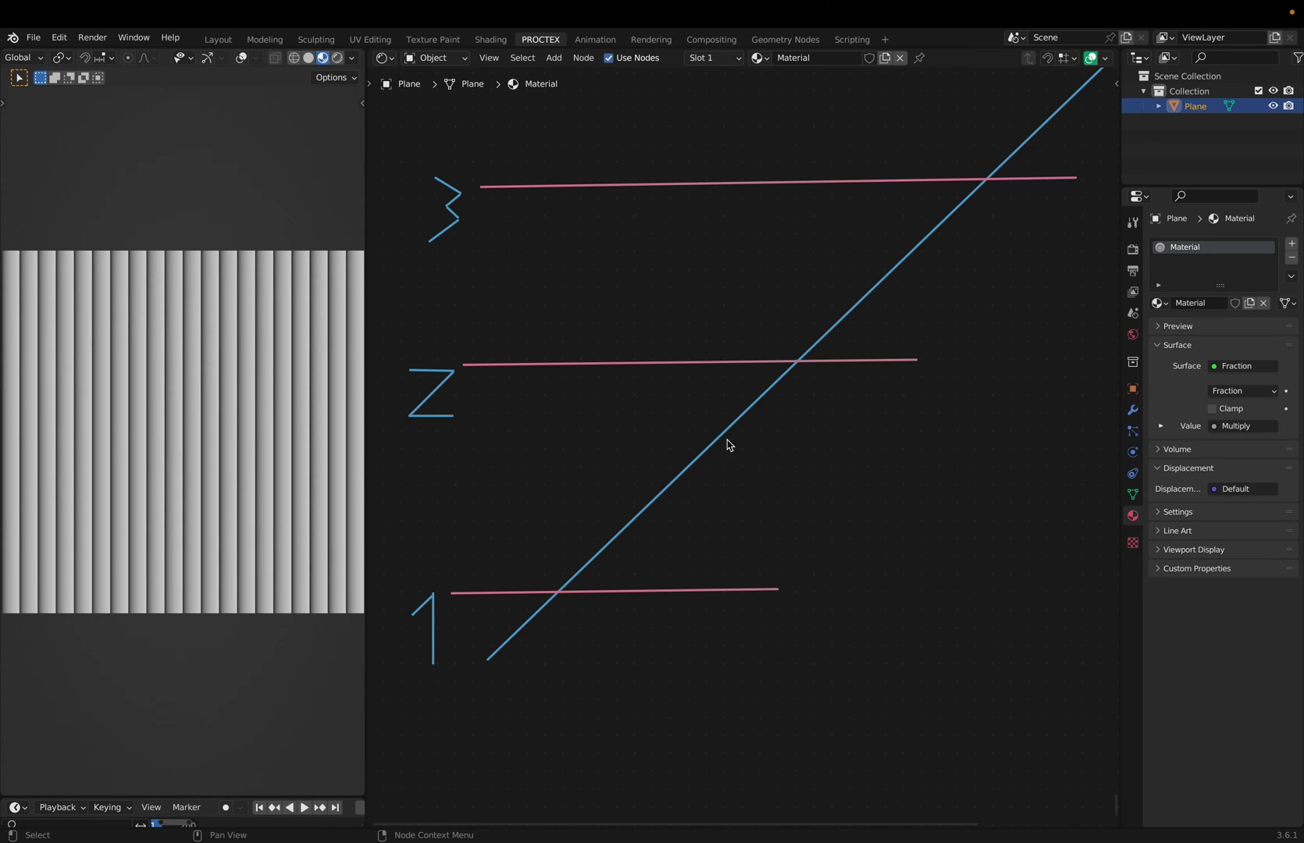
key(ctrl+z)
key(ctrl+z)
key(ctrl+z)
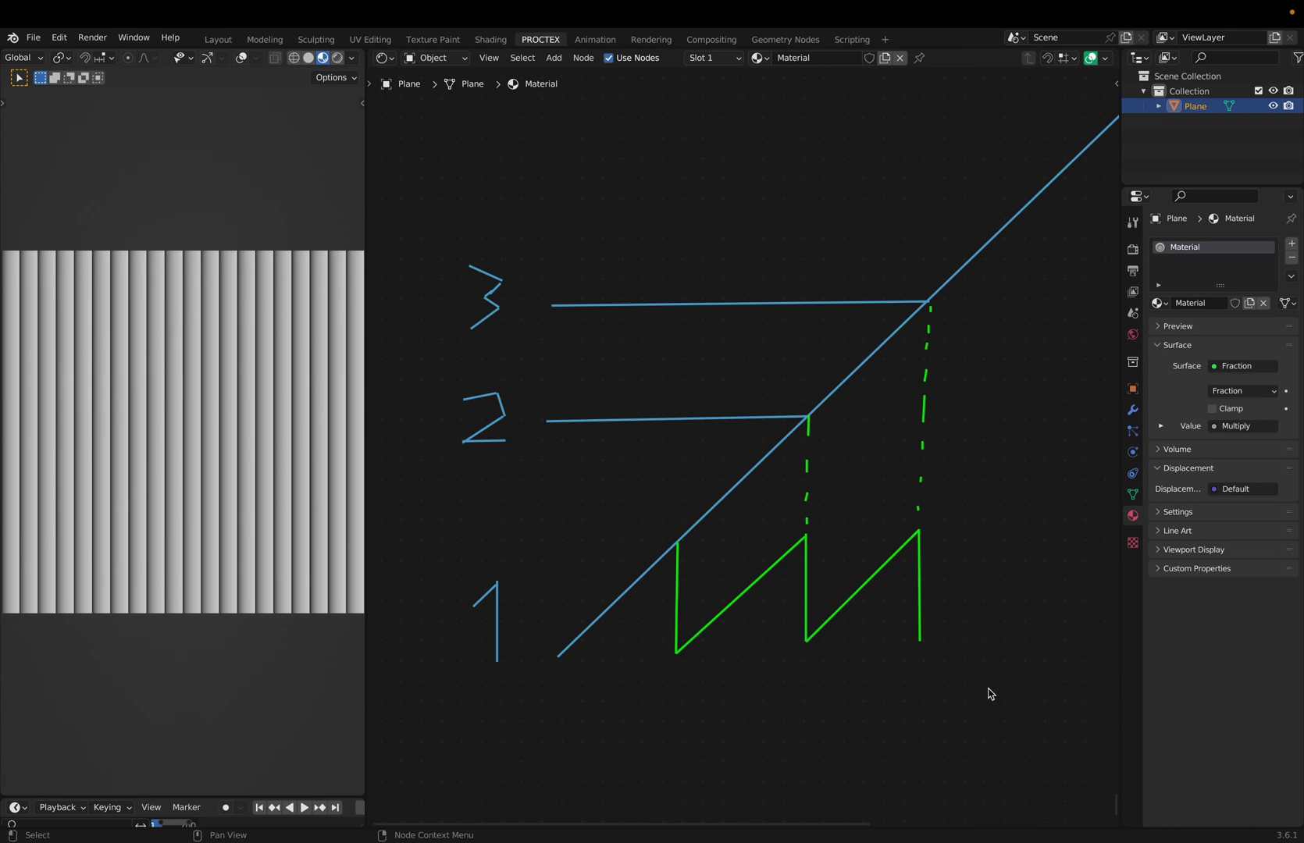
mouse_move(992, 693)
mouse_down()
mouse_move(663, 535)
mouse_move(556, 520)
mouse_up()
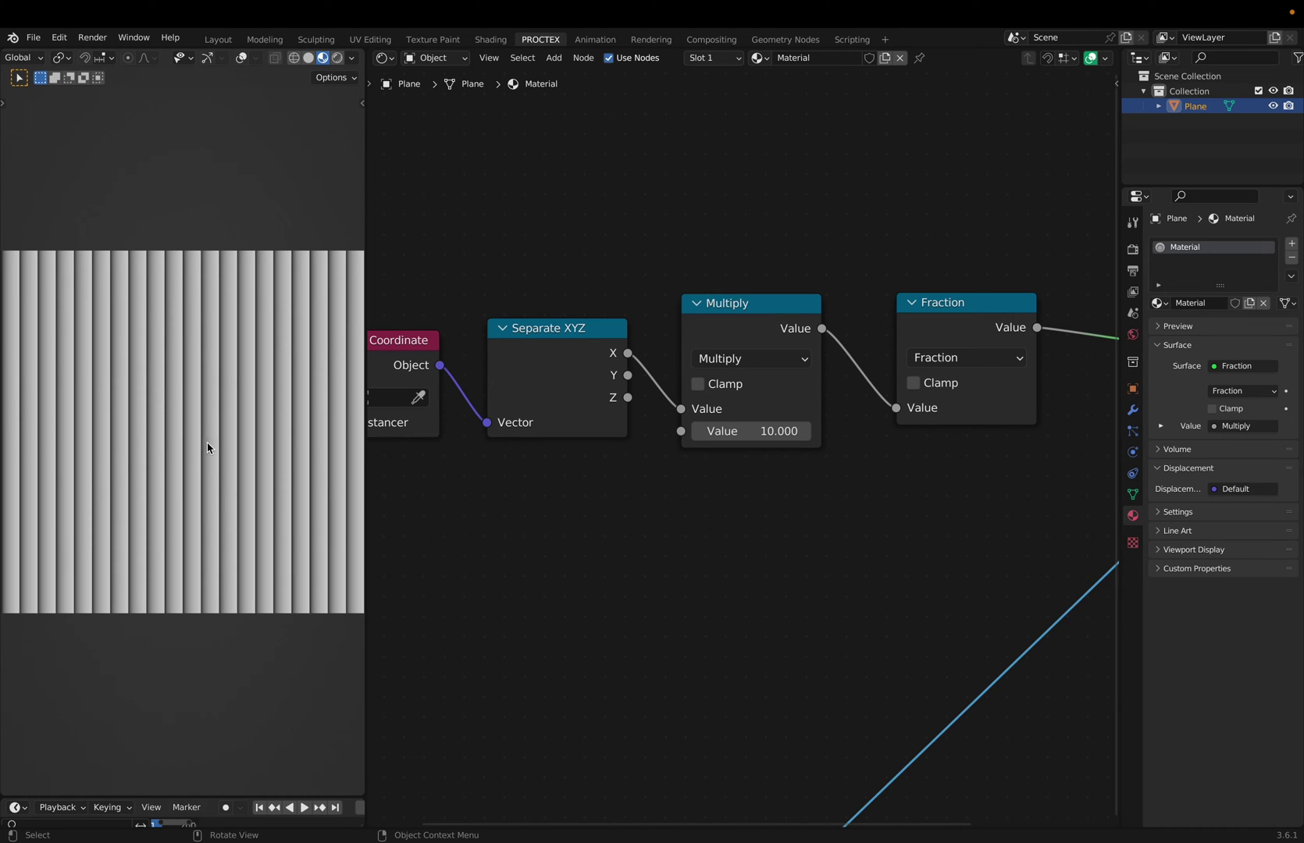
Step: Change the Multiply node's value to 2
double_click(773, 431)
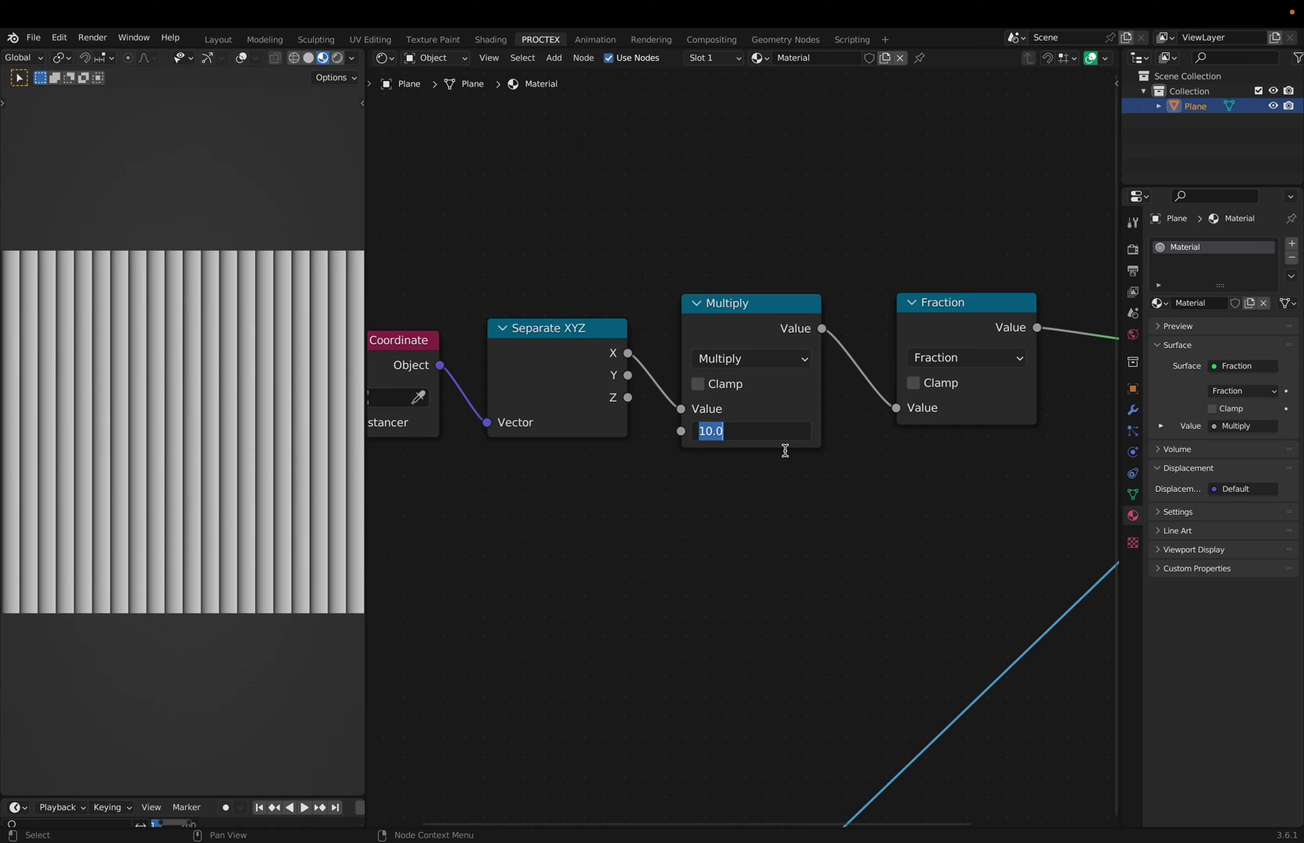
text(2)
key(Return)
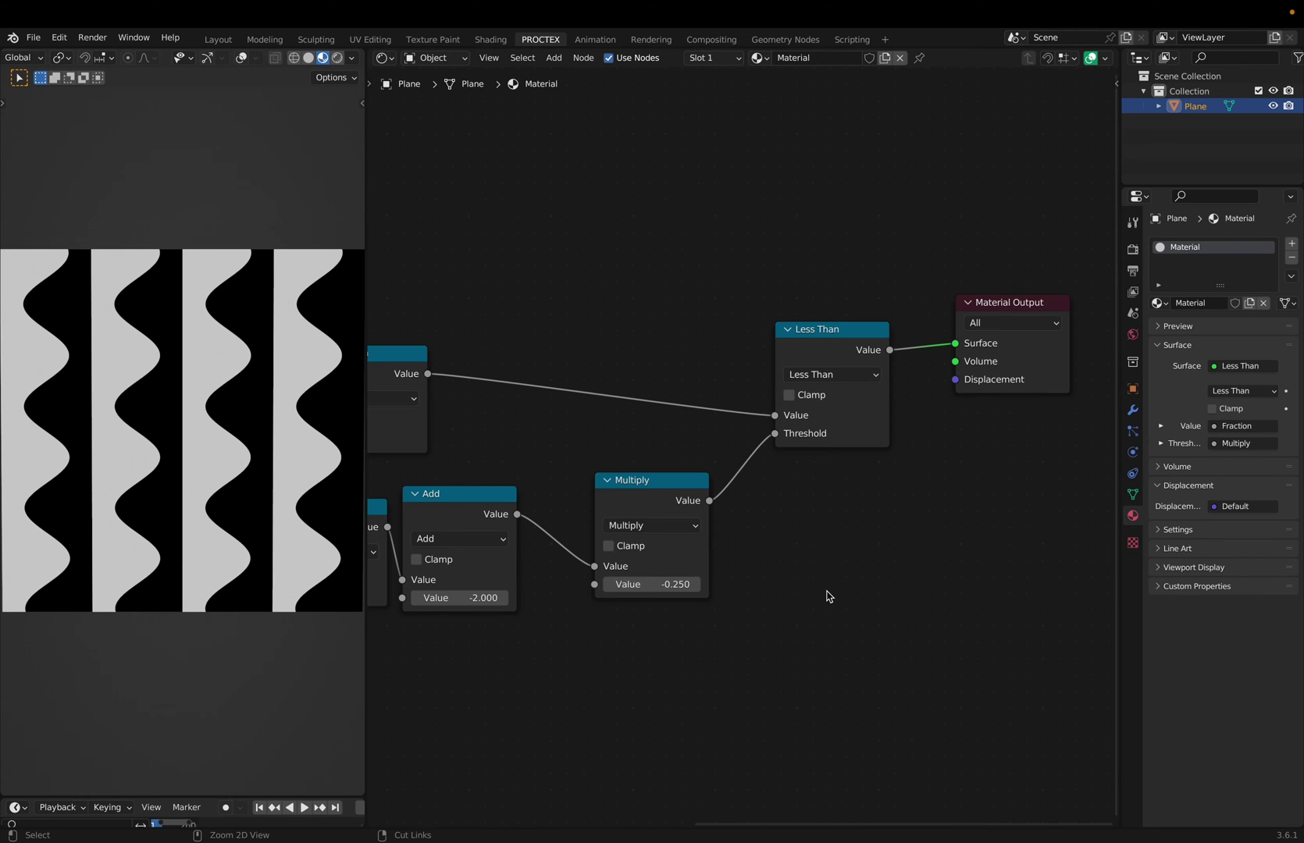
scroll(827, 597, down, 4)
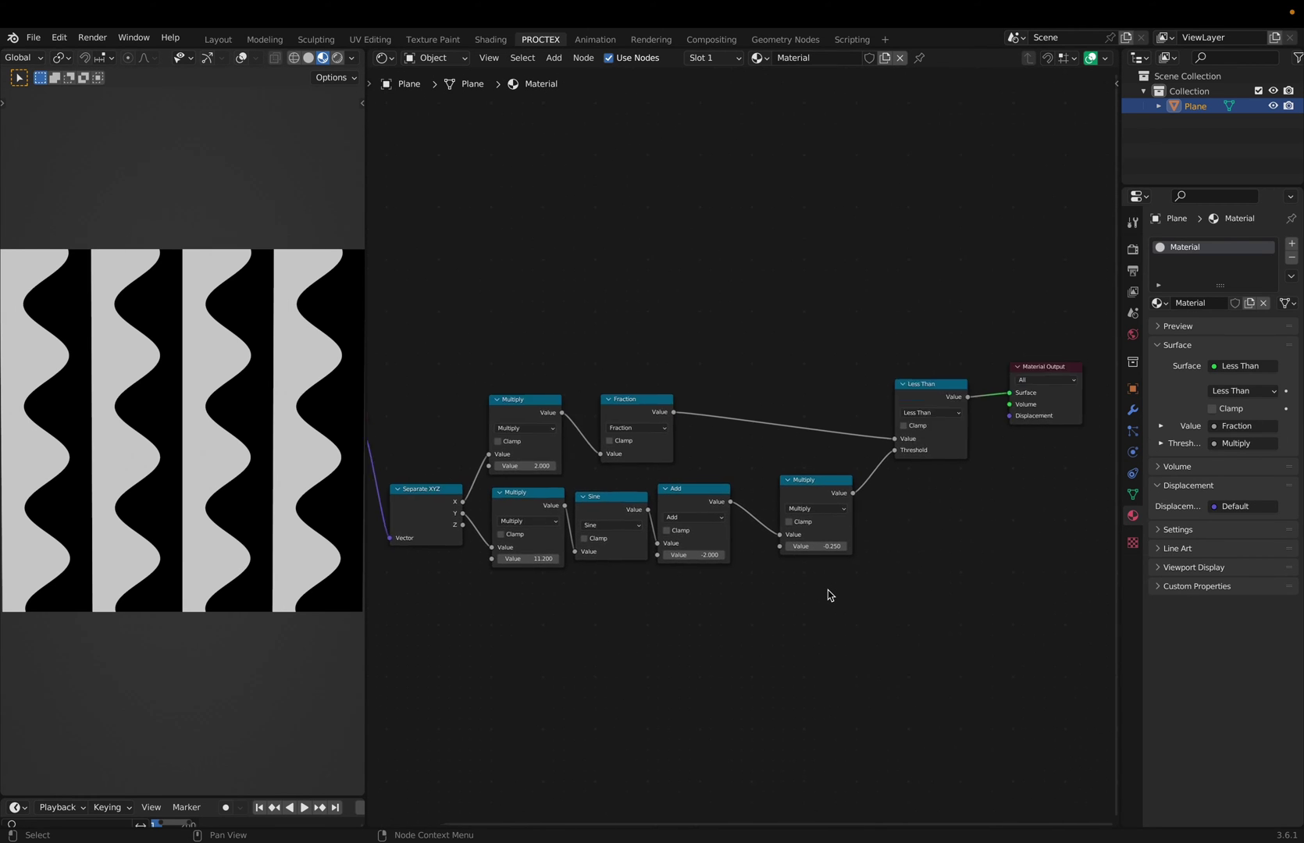
scroll(830, 595, left, 2)
scroll(829, 595, down, 1)
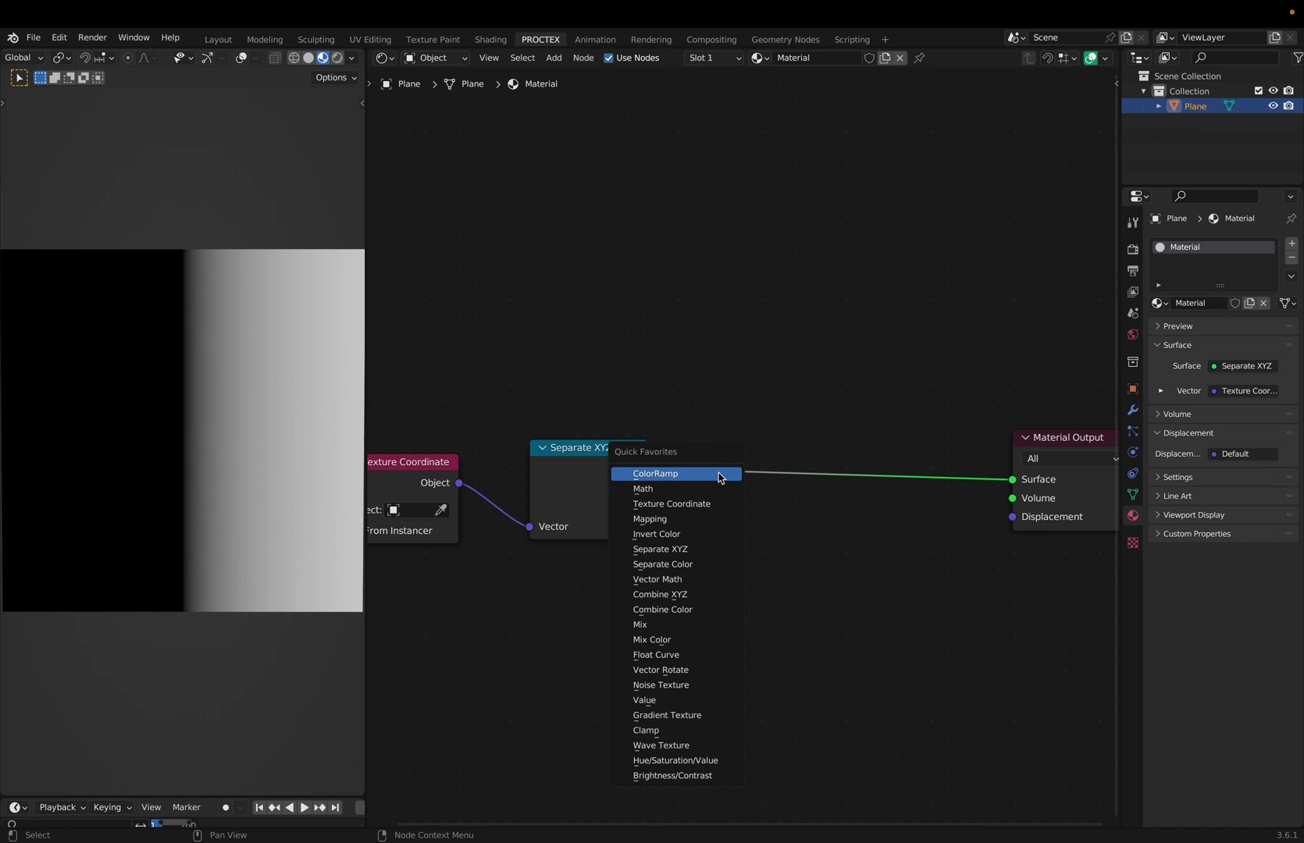
Step: Add a new Math node onto the X link leading to the output
click(728, 474)
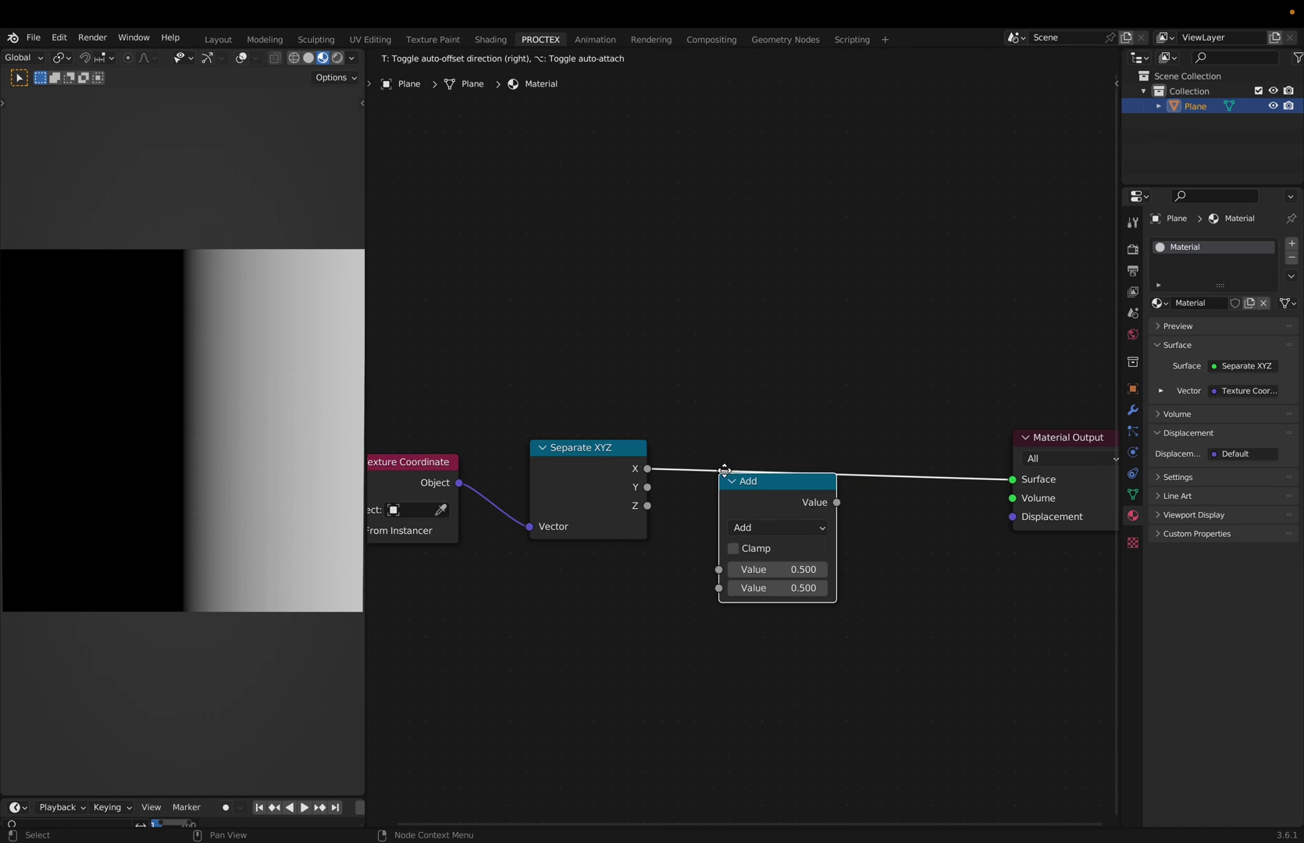
click(787, 464)
drag(787, 464, 767, 454)
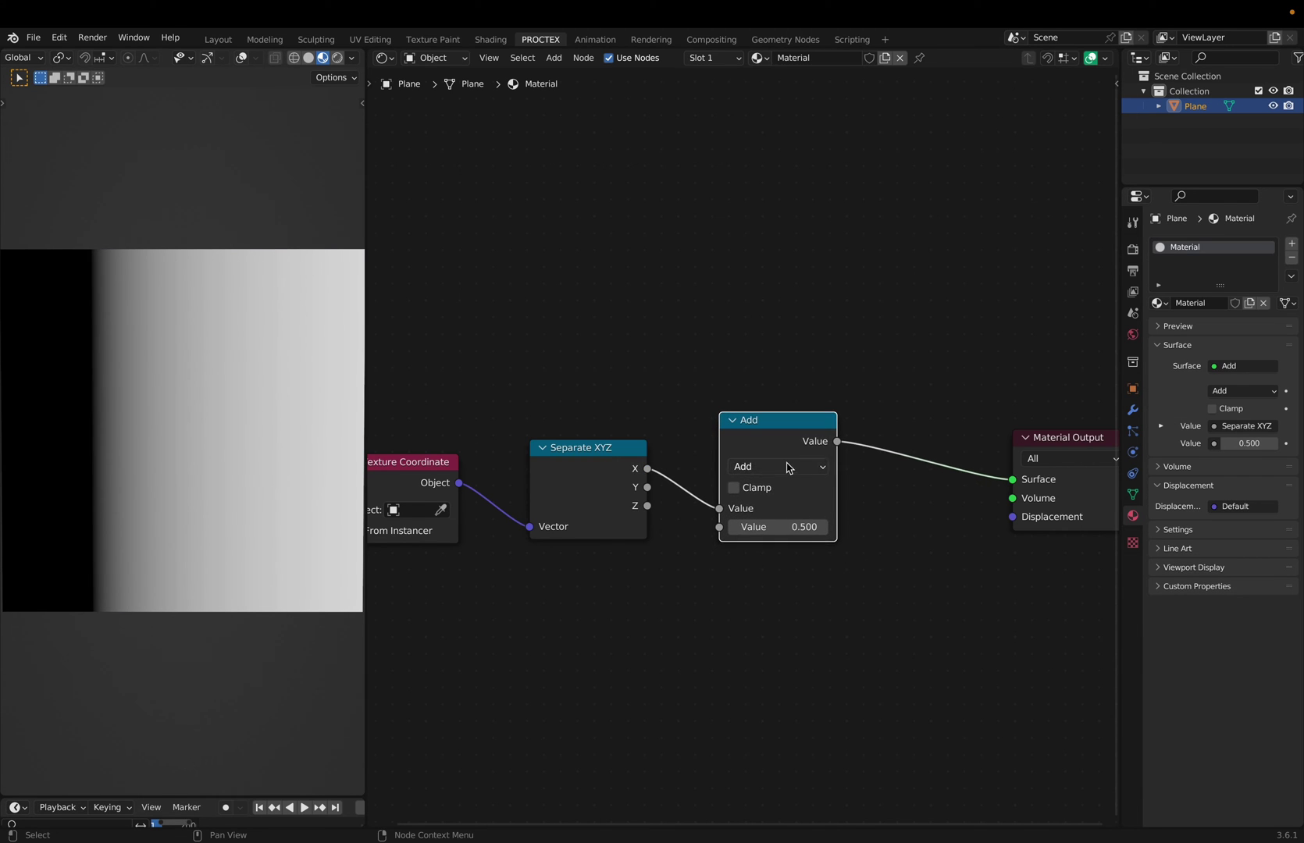
scroll(766, 456, up, 1)
Step: Cycle the node through Subtract, Less Than, Greater Than, Absolute and Power, ending on Add
click(771, 460)
click(771, 461)
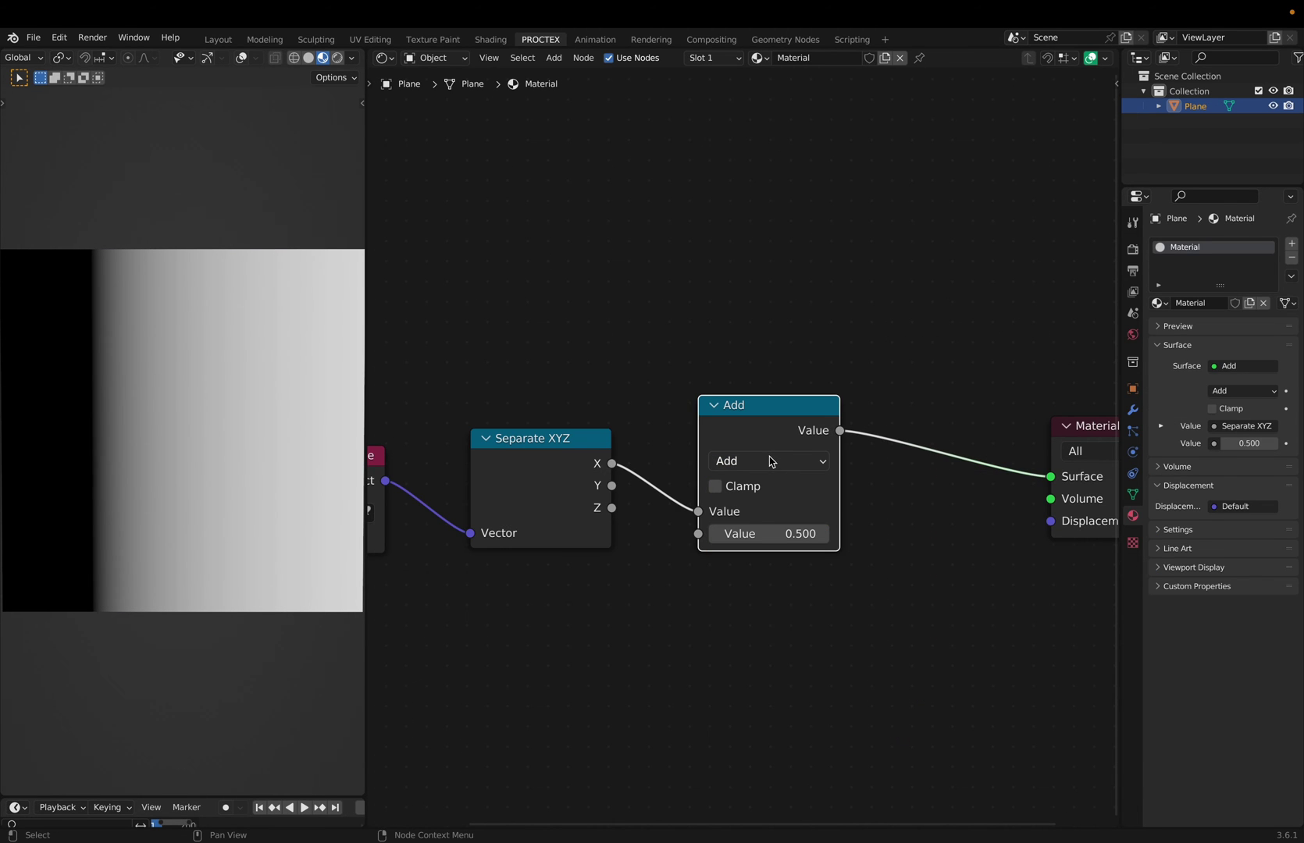
click(771, 460)
click(603, 538)
click(771, 461)
click(937, 564)
click(770, 461)
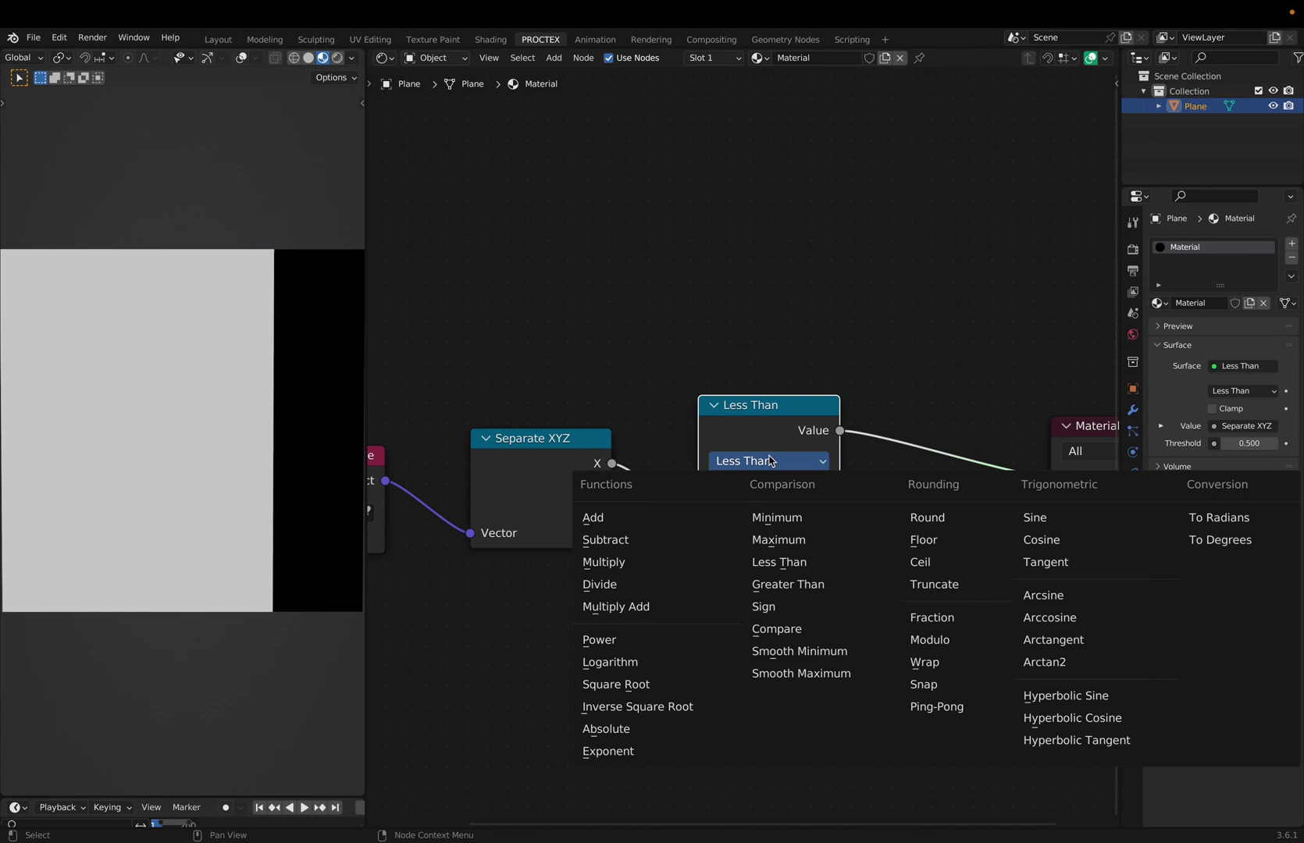
key(g)
key(g)
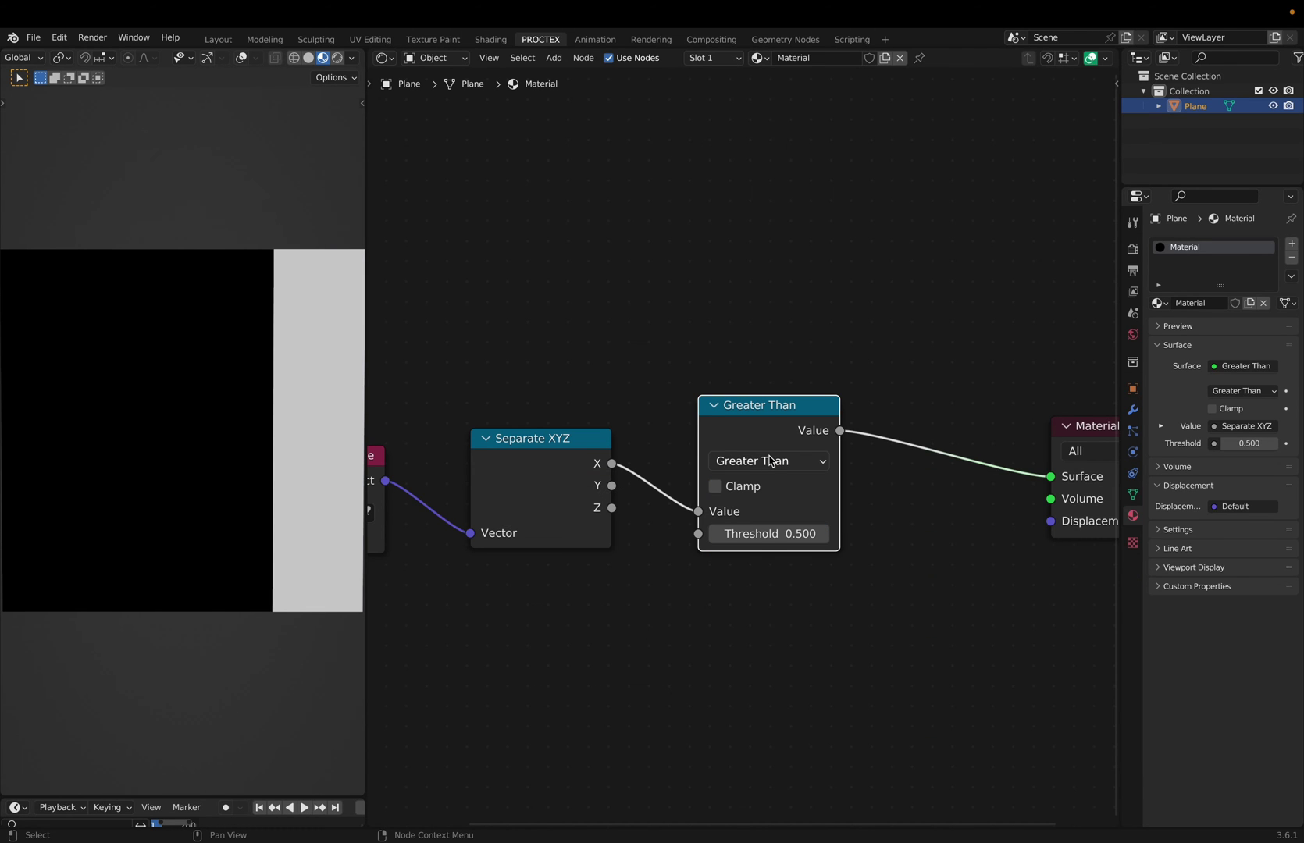
click(771, 460)
click(606, 728)
ctrl+scroll(770, 462, up, 4)
click(771, 462)
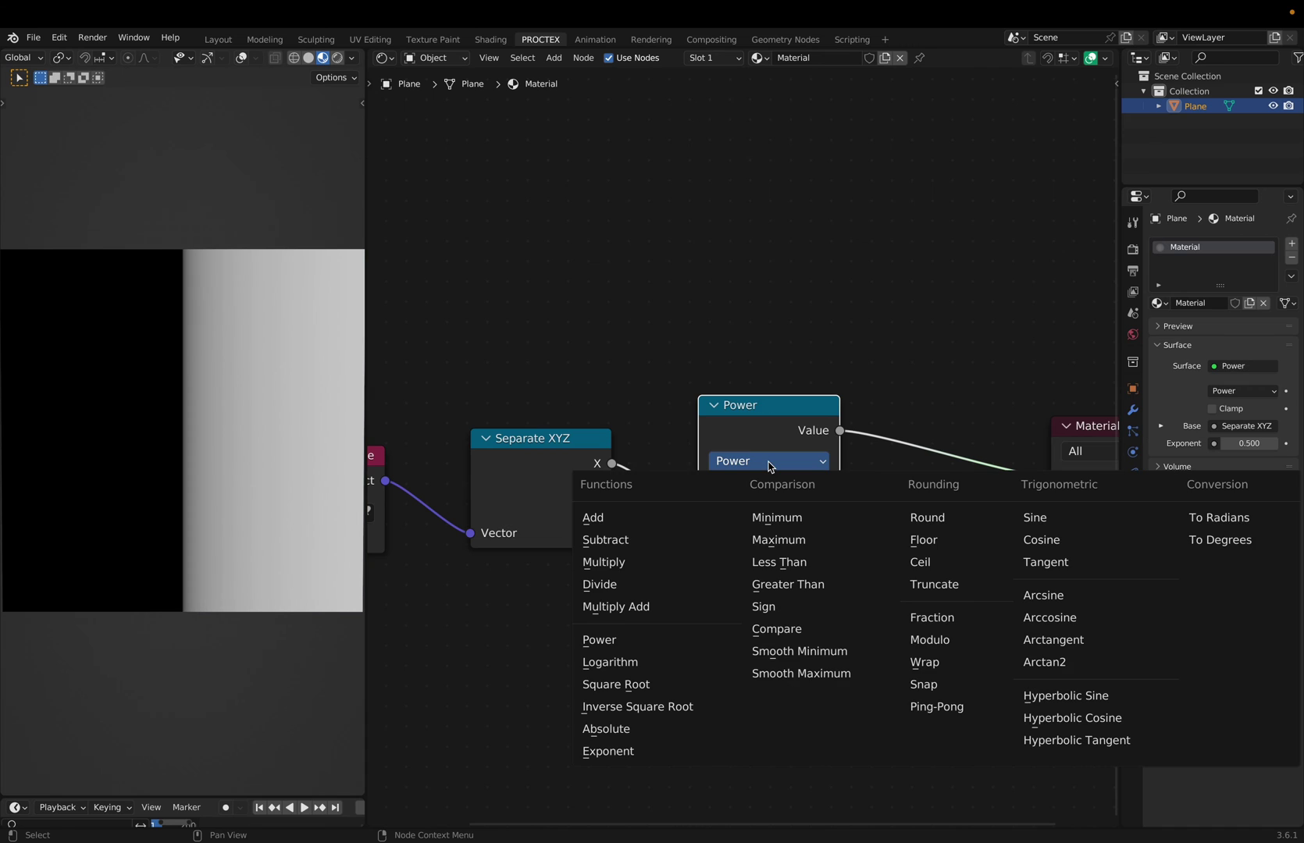
click(604, 563)
ctrl+scroll(769, 463, up, 2)
scroll(769, 462, down, 2)
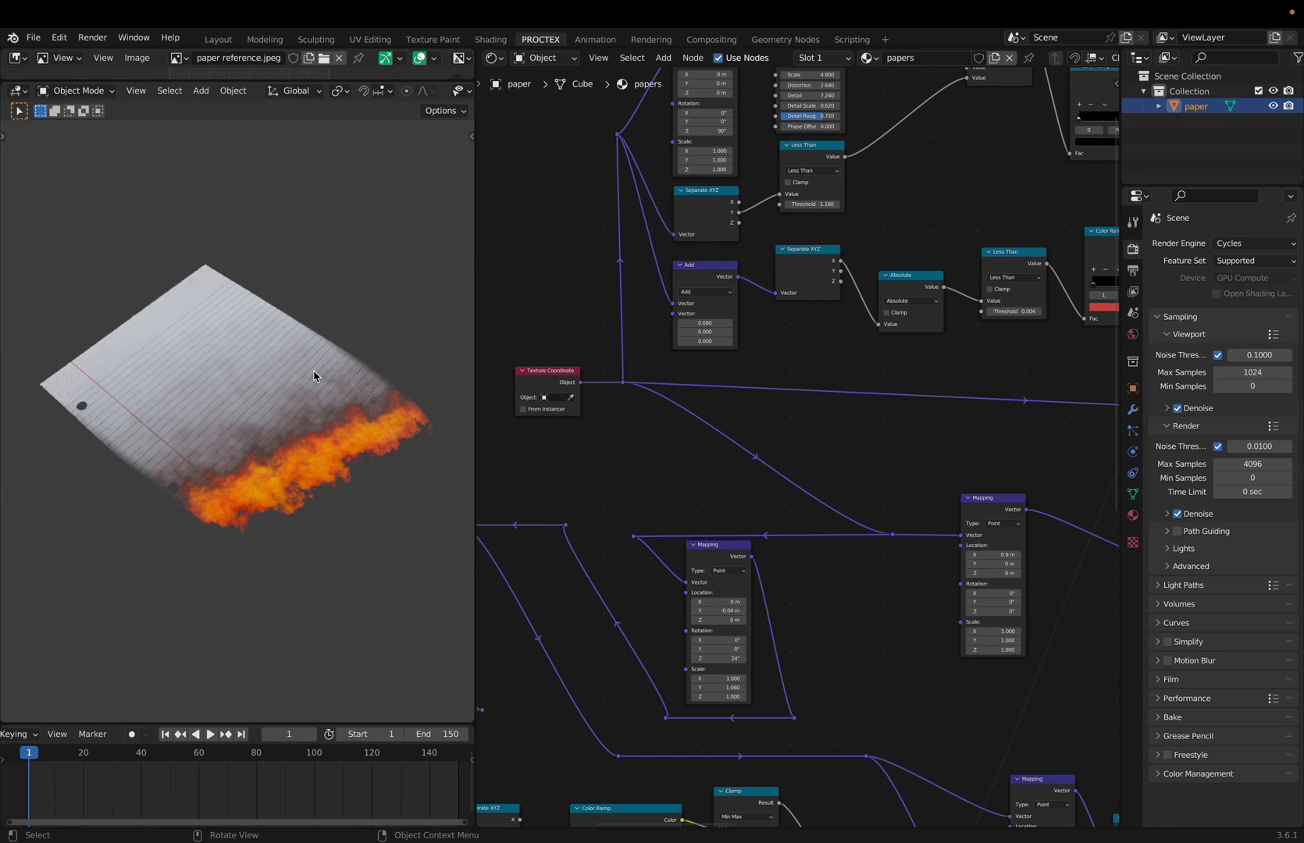
Step: Orbit the viewport to view the burning paper material from above
mouse_move(314, 376)
middle_down()
mouse_move(311, 436)
mouse_move(335, 431)
middle_up()
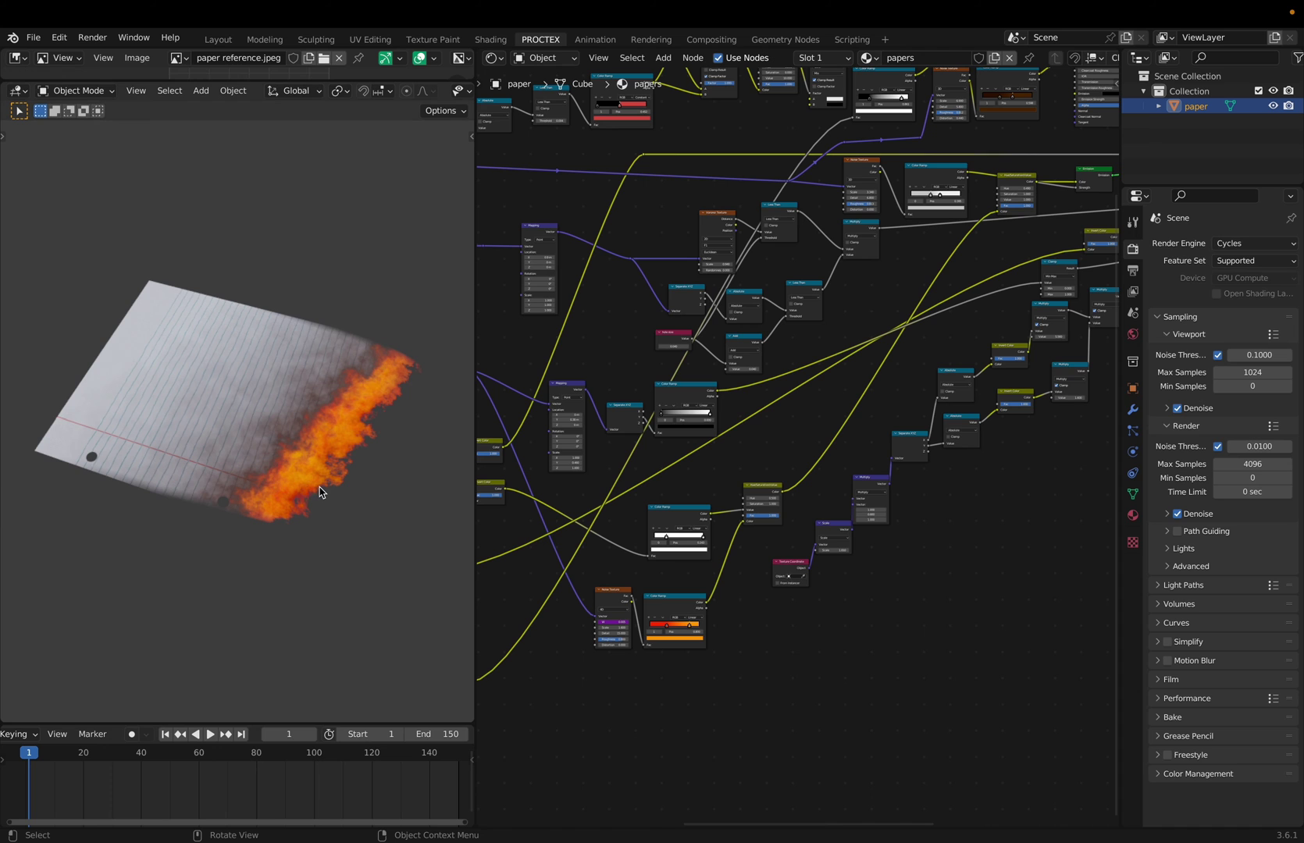